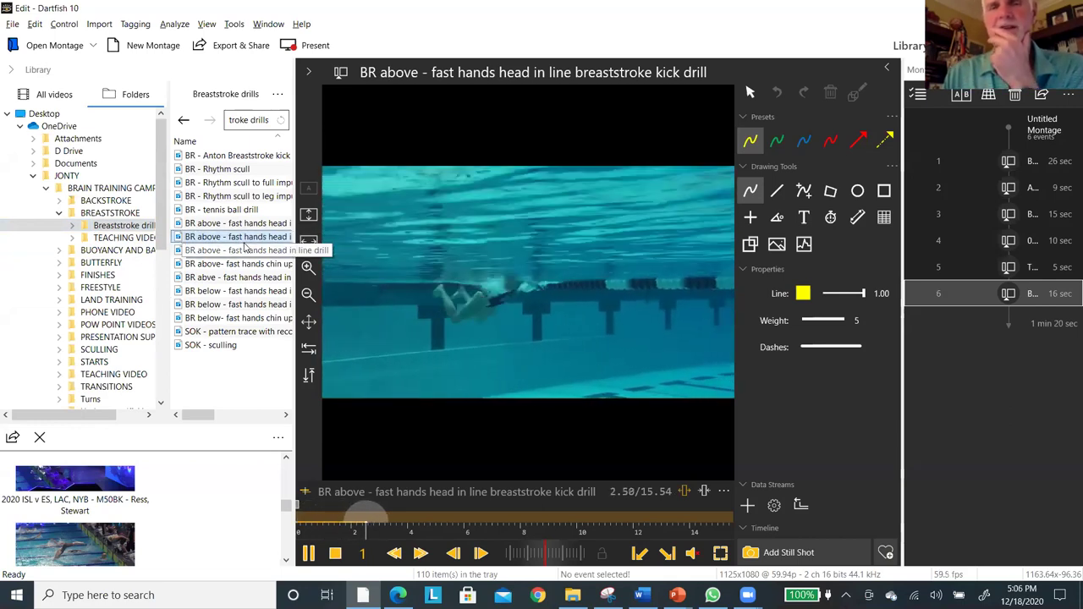
Pause the breaststroke clip at about 4.2 s, draw a long flat yellow loop along the swimmer's body line and show it full screen.
{"action": "key", "text": "space"}
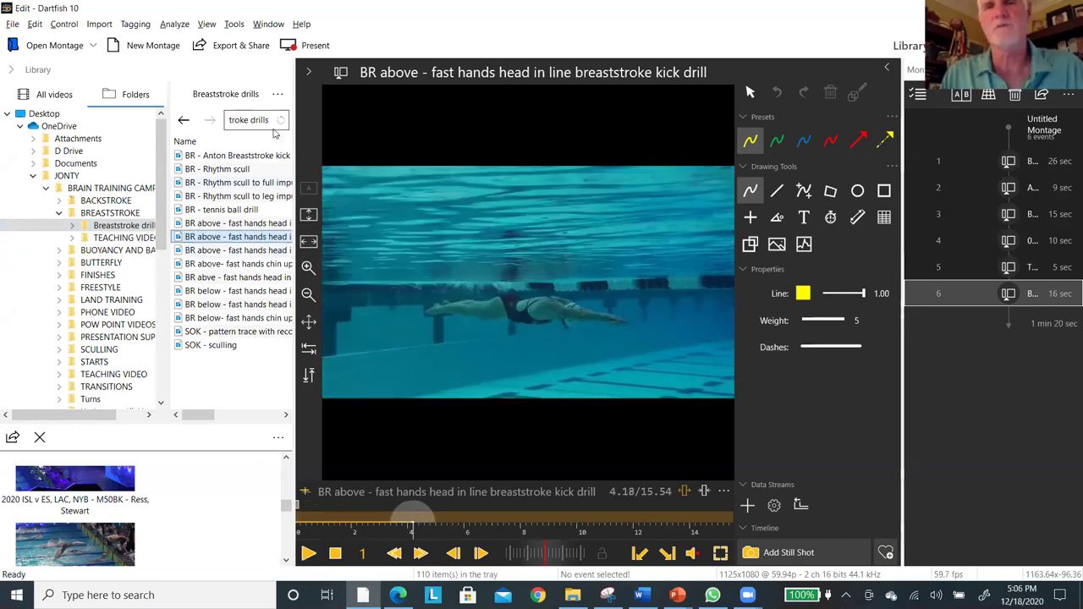
{"action": "mouse_move", "coordinate": [423, 305]}
{"action": "left_mouse_down"}
{"action": "mouse_move", "coordinate": [646, 311]}
{"action": "mouse_move", "coordinate": [414, 308]}
{"action": "mouse_move", "coordinate": [463, 309]}
{"action": "left_mouse_up"}
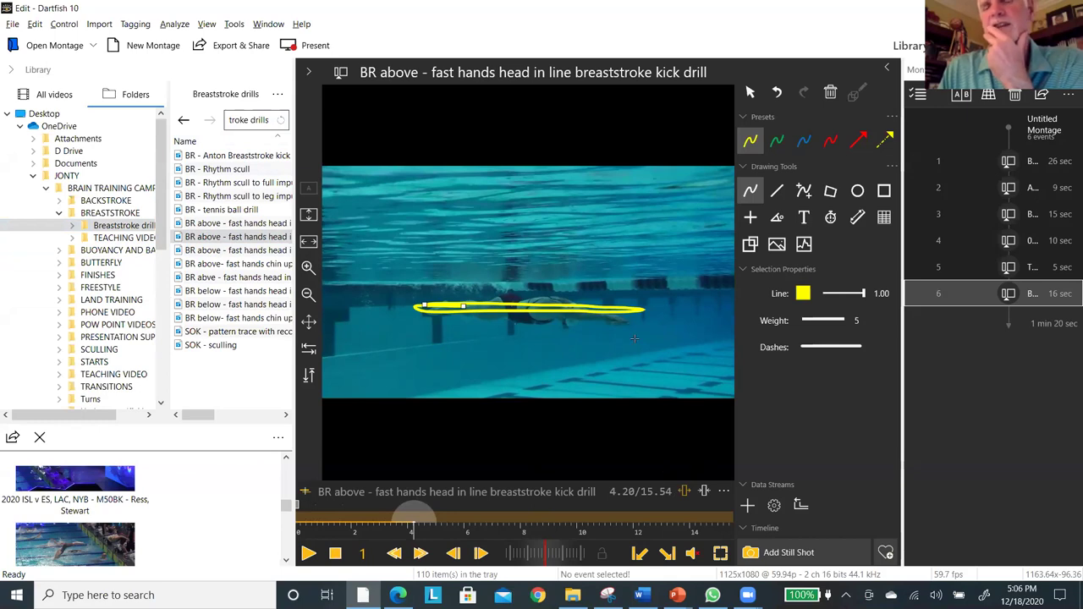
{"action": "left_click", "coordinate": [720, 553]}
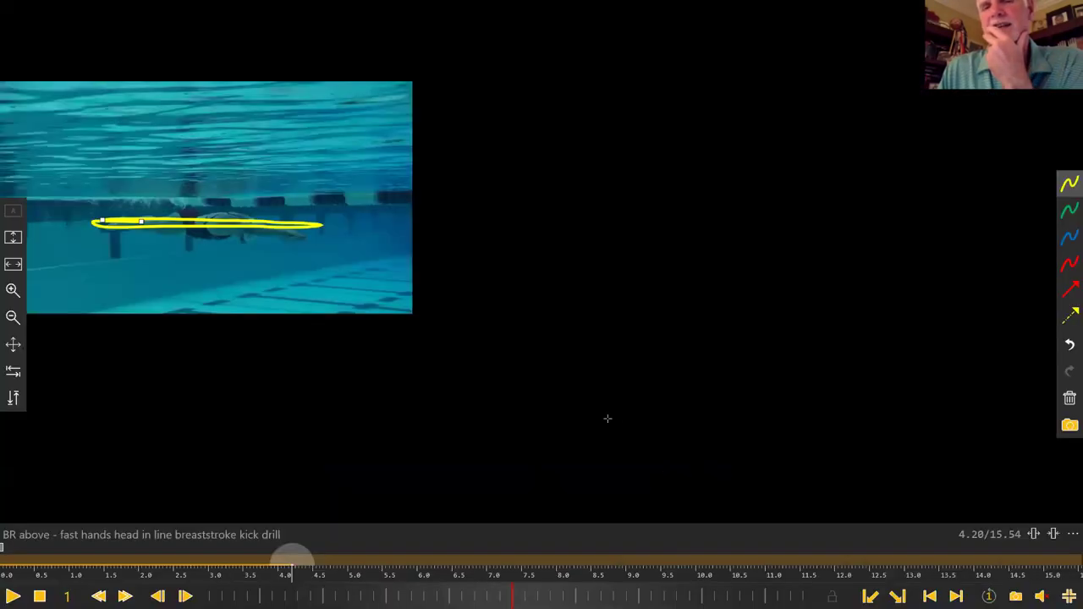
Replay the breaststroke clip from near the 1.7 s mark and delete the yellow loop.
{"action": "key", "text": "space"}
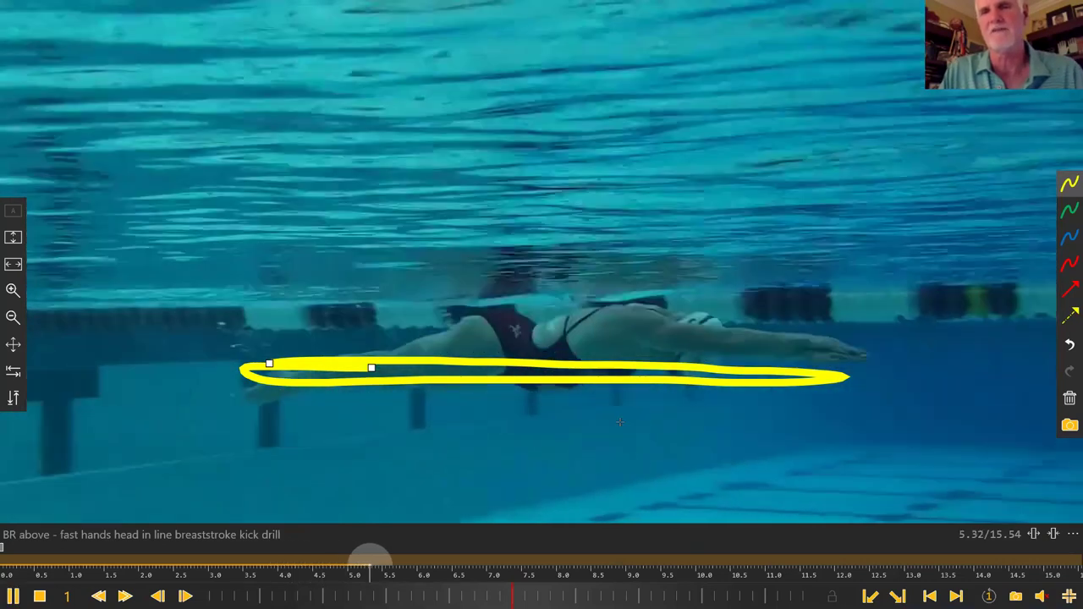
{"action": "left_click", "coordinate": [119, 559]}
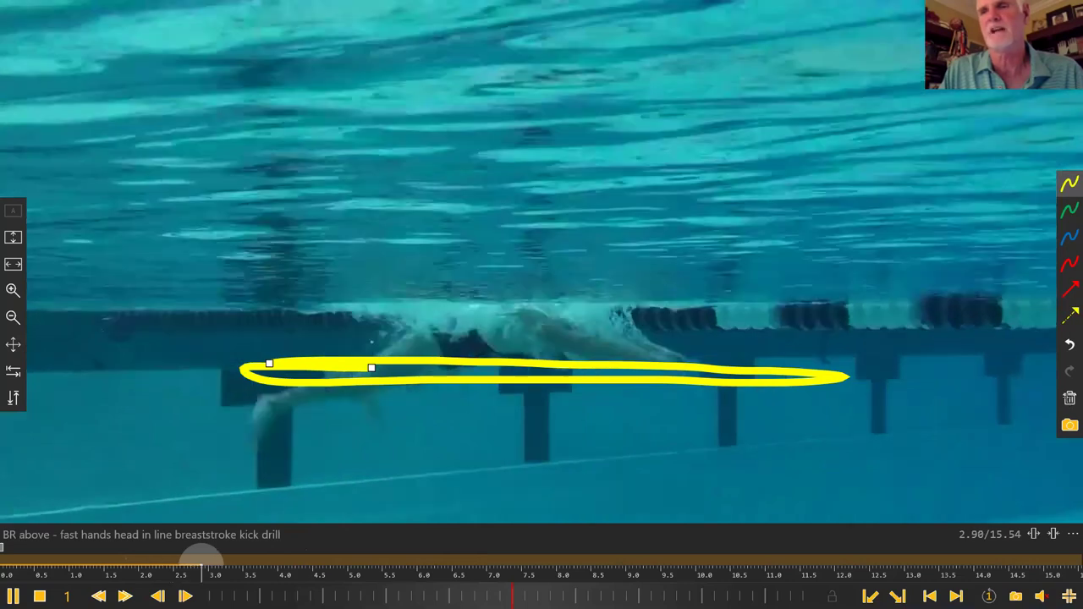
{"action": "left_click", "coordinate": [1070, 398]}
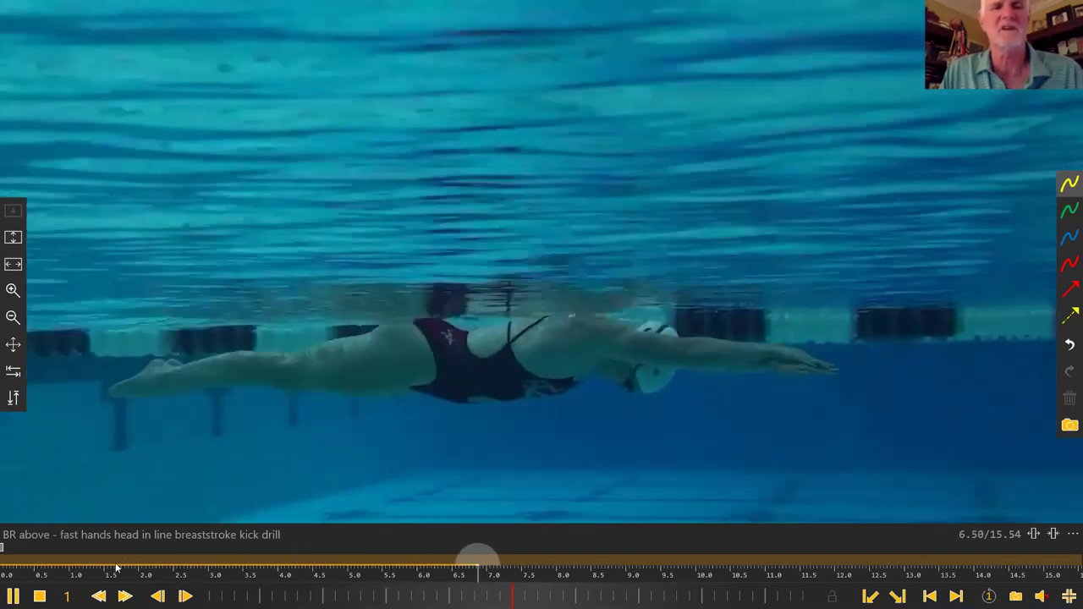
Play the breaststroke clip again from about 1.6 s, pause it at about 14.4 s and leave full-screen view.
{"action": "left_click", "coordinate": [117, 568]}
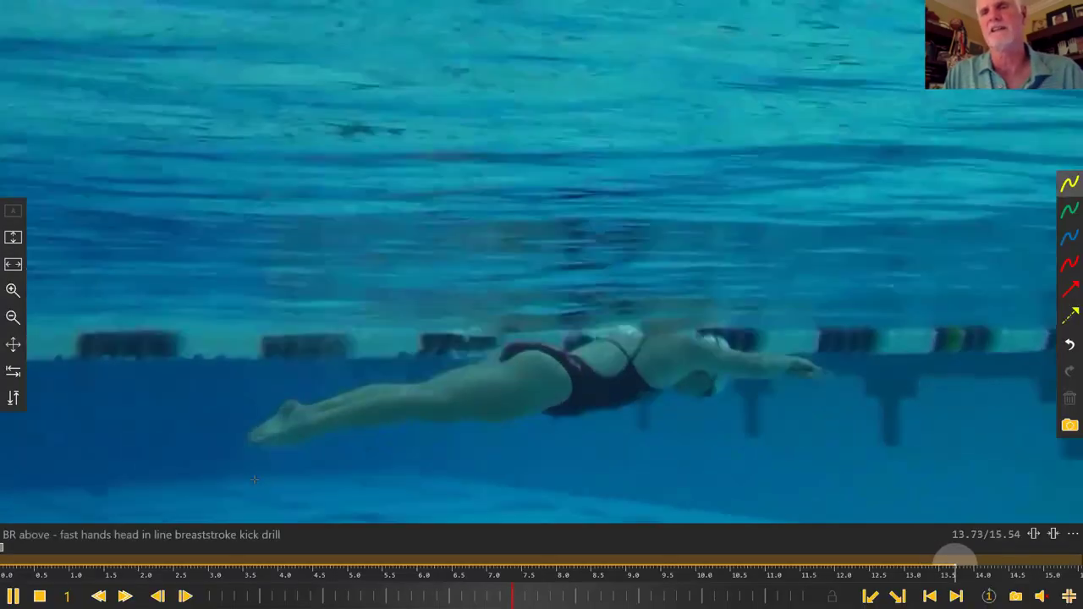
{"action": "left_click", "coordinate": [259, 478]}
{"action": "double_click", "coordinate": [259, 478]}
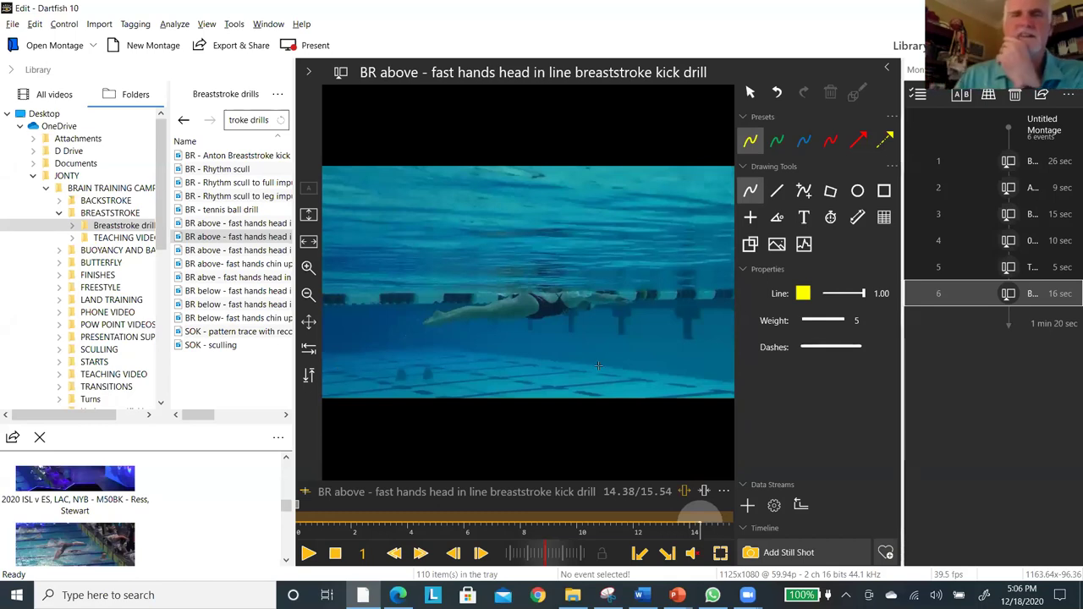
Mark up the swimmer in freehand yellow with a wavy body line, strokes around the legs, a V below the torso and a straight horizontal line.
{"action": "mouse_move", "coordinate": [420, 286]}
{"action": "left_mouse_down"}
{"action": "mouse_move", "coordinate": [523, 294]}
{"action": "mouse_move", "coordinate": [627, 280]}
{"action": "left_mouse_up"}
{"action": "left_click_drag", "start_coordinate": [457, 258], "coordinate": [472, 312]}
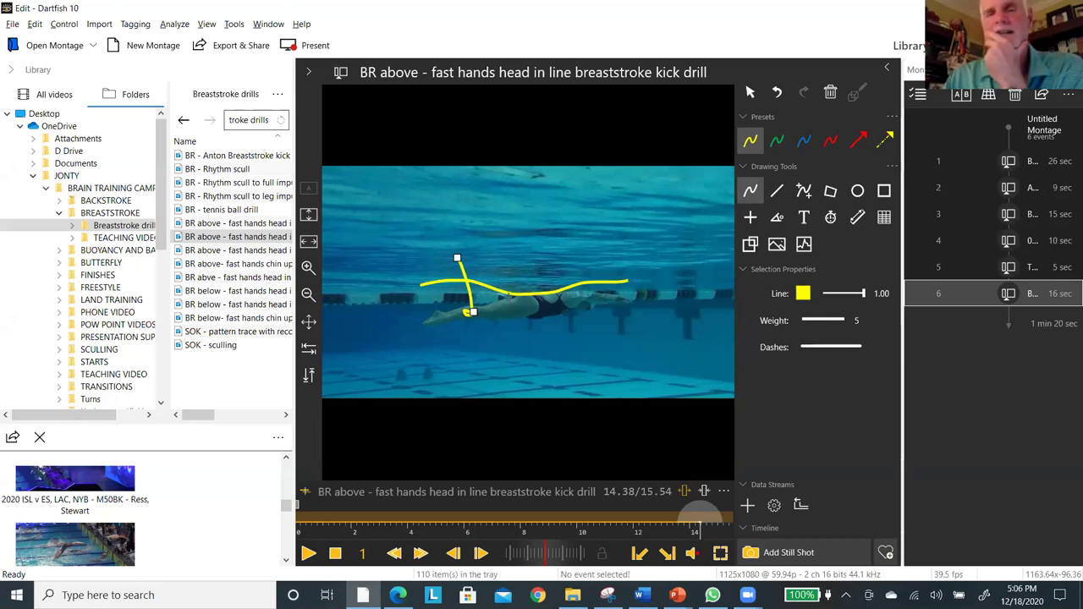
{"action": "mouse_move", "coordinate": [497, 266]}
{"action": "left_mouse_down"}
{"action": "mouse_move", "coordinate": [373, 260]}
{"action": "mouse_move", "coordinate": [366, 276]}
{"action": "mouse_move", "coordinate": [378, 282]}
{"action": "left_mouse_up"}
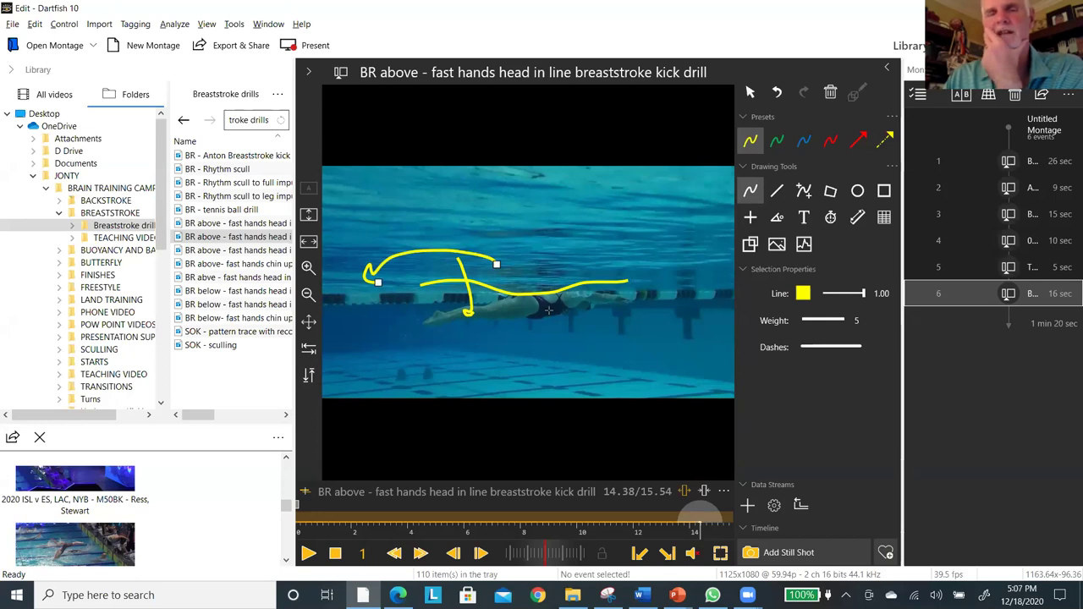
{"action": "mouse_move", "coordinate": [537, 313]}
{"action": "left_mouse_down"}
{"action": "mouse_move", "coordinate": [557, 360]}
{"action": "mouse_move", "coordinate": [585, 308]}
{"action": "mouse_move", "coordinate": [610, 328]}
{"action": "left_mouse_up"}
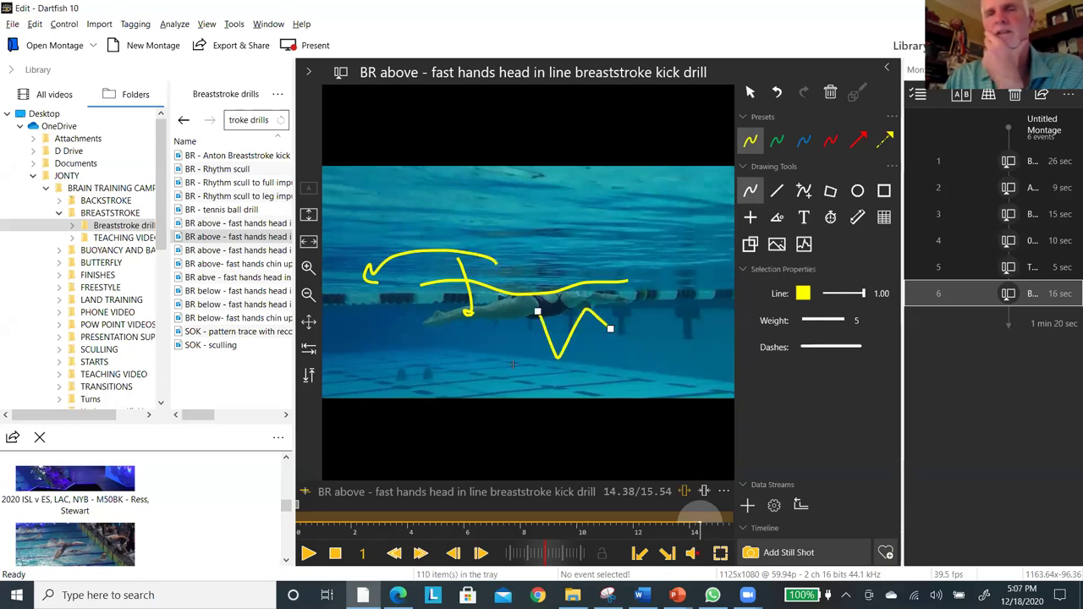
{"action": "left_click_drag", "start_coordinate": [386, 304], "coordinate": [661, 303]}
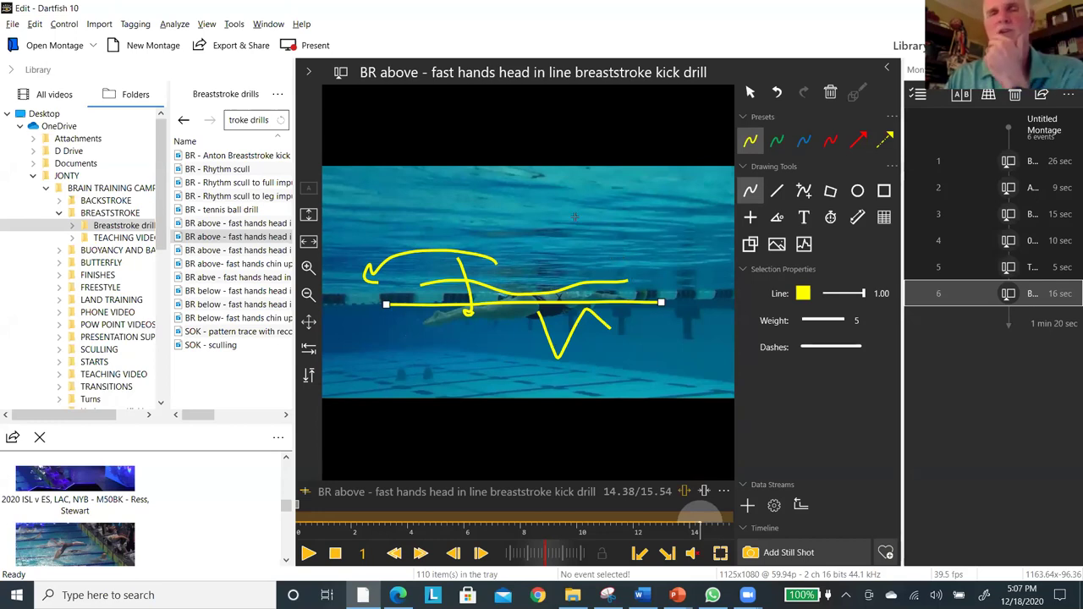
Draw a small yellow oval above the swimmer and clear all drawings from the frame.
{"action": "mouse_move", "coordinate": [596, 225]}
{"action": "left_mouse_down"}
{"action": "mouse_move", "coordinate": [569, 234]}
{"action": "mouse_move", "coordinate": [584, 246]}
{"action": "mouse_move", "coordinate": [597, 225]}
{"action": "left_mouse_up"}
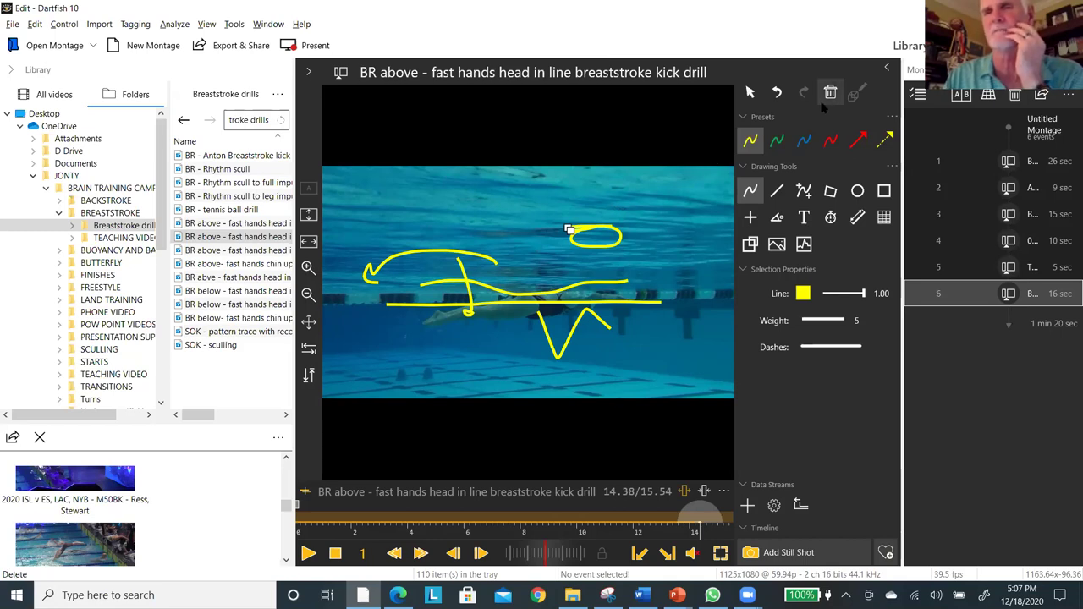
{"action": "key", "text": "Escape"}
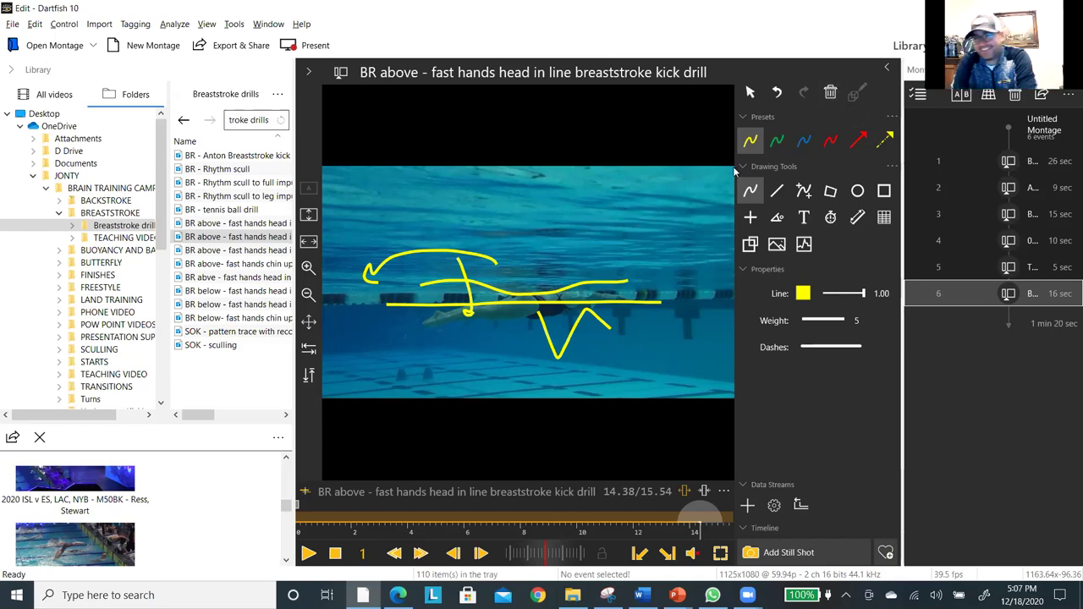
{"action": "left_click", "coordinate": [830, 93]}
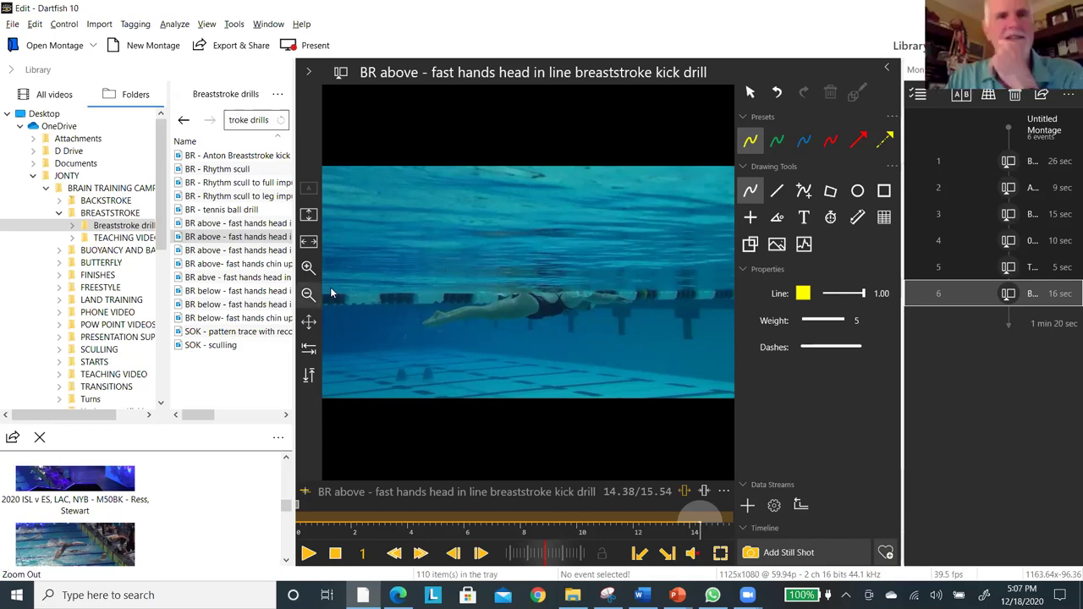
Load the 2018 NOV comparison clip from the FREESTYLE COMPARISONS folder and show it full screen.
{"action": "left_click_drag", "start_coordinate": [160, 241], "coordinate": [166, 317]}
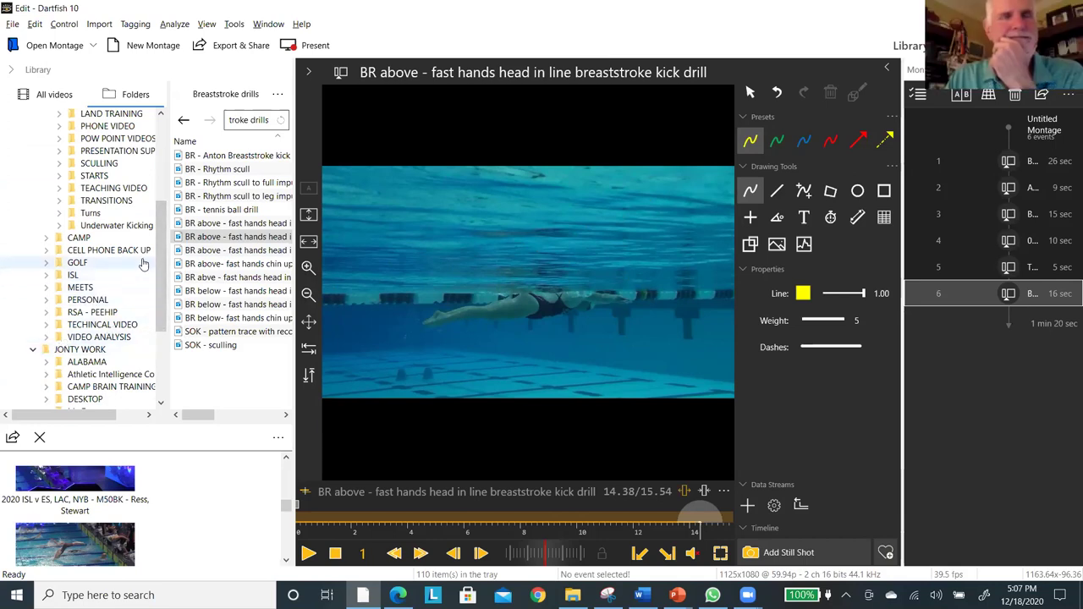
{"action": "left_click_drag", "start_coordinate": [161, 258], "coordinate": [157, 186]}
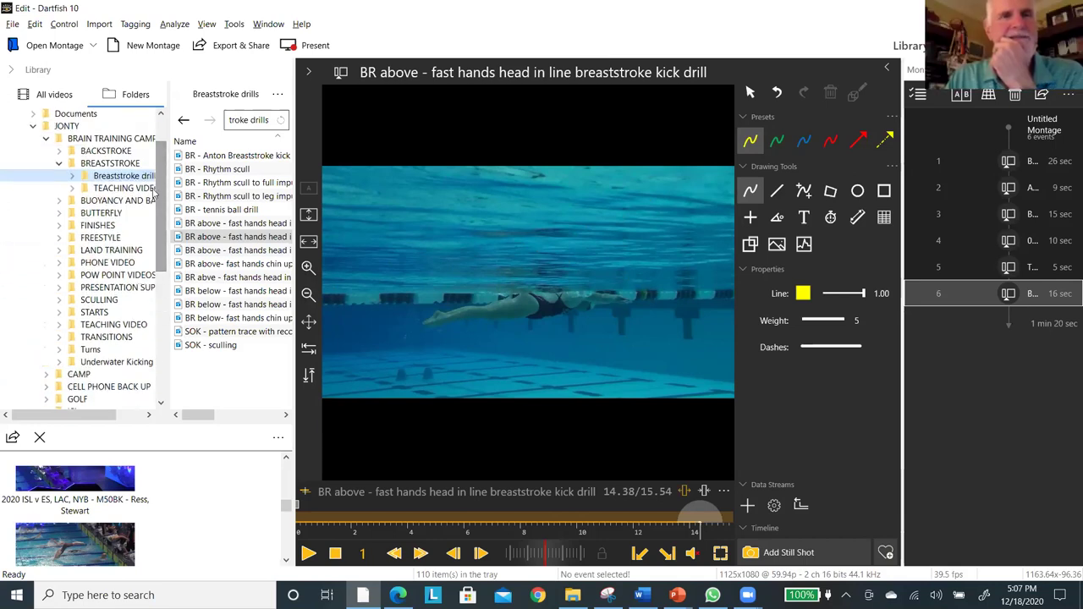
{"action": "left_click", "coordinate": [93, 238]}
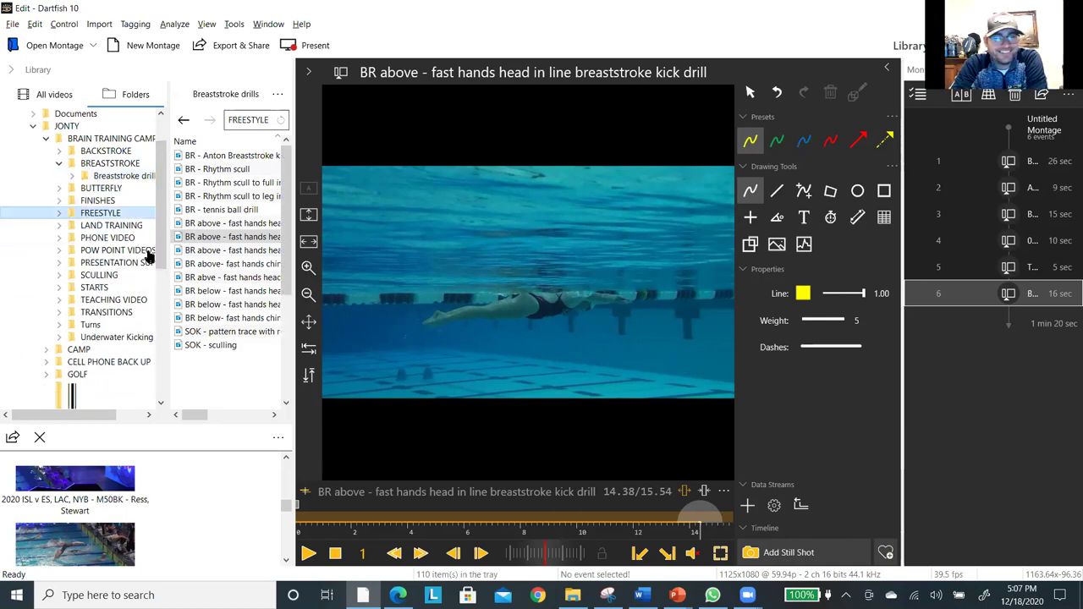
{"action": "left_click", "coordinate": [109, 252]}
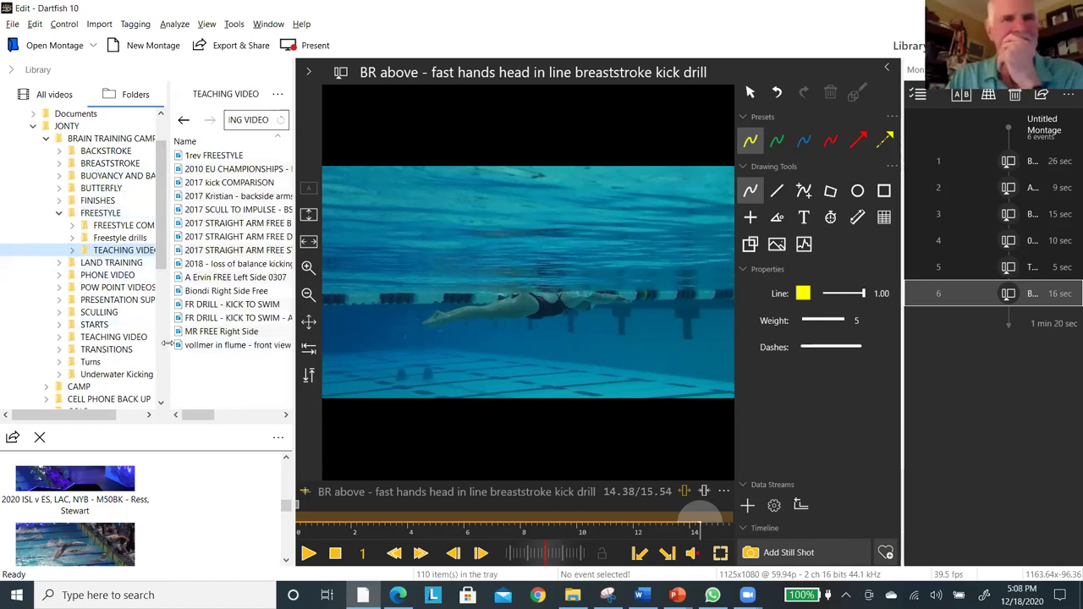
{"action": "left_click", "coordinate": [123, 226]}
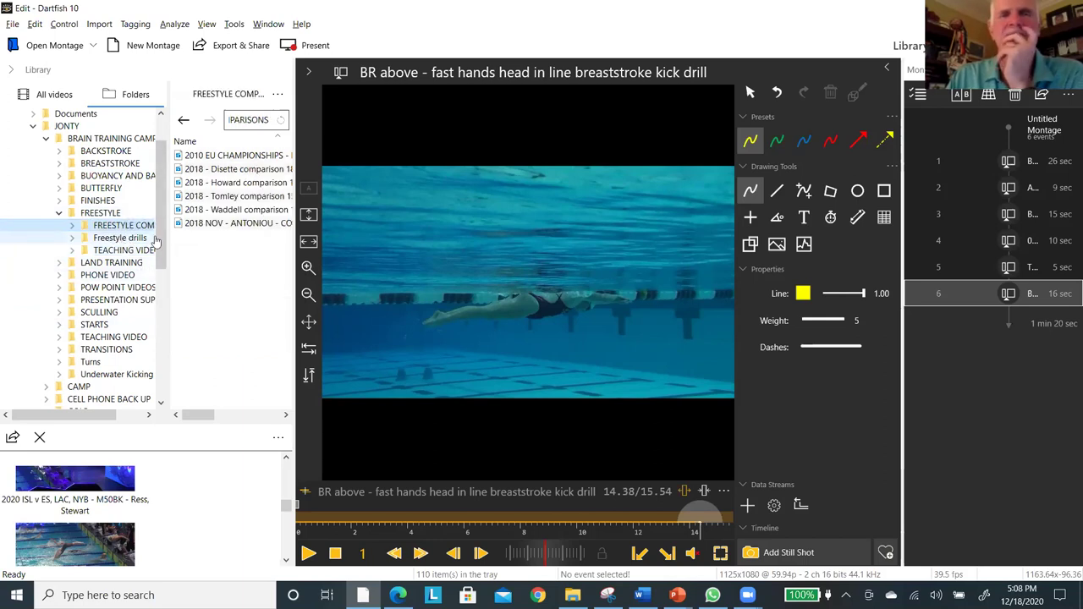
{"action": "double_click", "coordinate": [248, 224]}
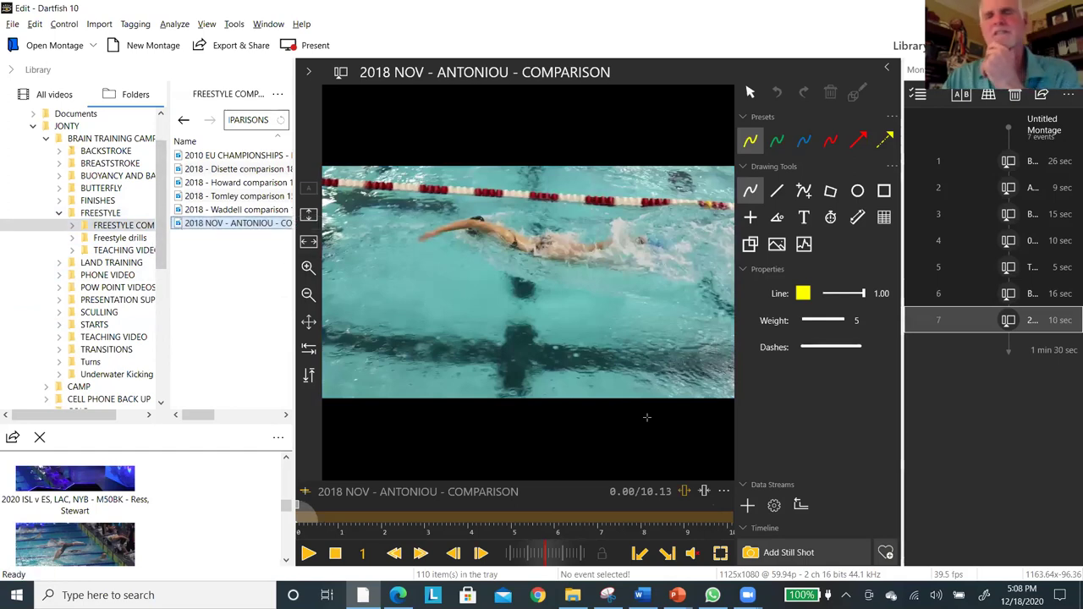
{"action": "left_click", "coordinate": [721, 553]}
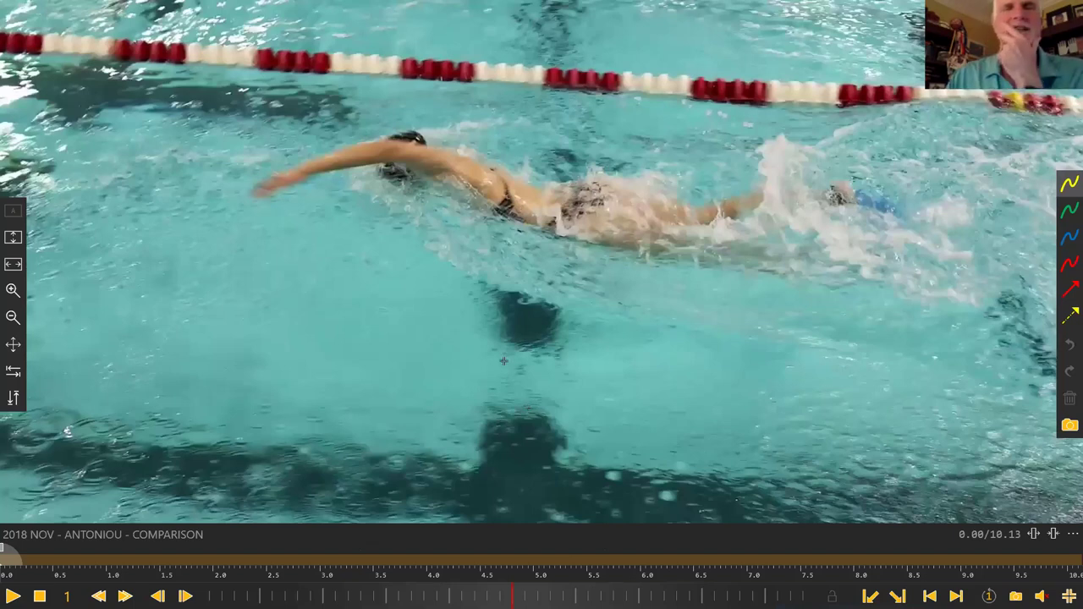
Draw a long yellow boat-shaped loop along the freestyle swimmer's body, a narrow loop in the water below and a small oval at the hips.
{"action": "mouse_move", "coordinate": [267, 219]}
{"action": "left_mouse_down"}
{"action": "mouse_move", "coordinate": [307, 250]}
{"action": "mouse_move", "coordinate": [383, 254]}
{"action": "mouse_move", "coordinate": [359, 255]}
{"action": "mouse_move", "coordinate": [617, 251]}
{"action": "mouse_move", "coordinate": [813, 240]}
{"action": "mouse_move", "coordinate": [889, 197]}
{"action": "mouse_move", "coordinate": [622, 220]}
{"action": "mouse_move", "coordinate": [267, 218]}
{"action": "left_mouse_up"}
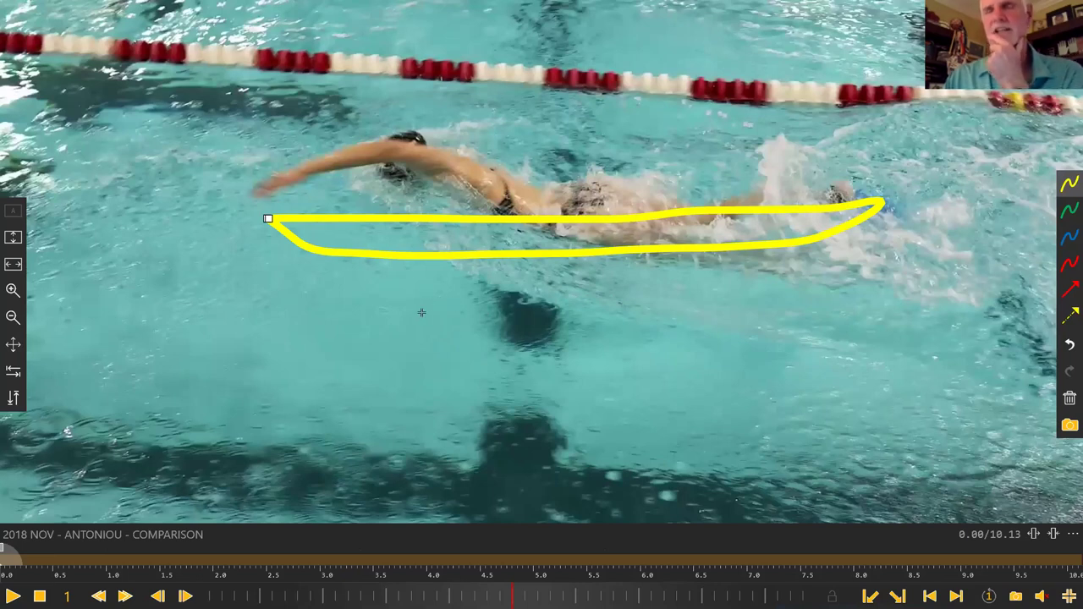
{"action": "left_click_drag", "start_coordinate": [427, 317], "coordinate": [288, 322]}
{"action": "mouse_move", "coordinate": [369, 329]}
{"action": "left_mouse_down"}
{"action": "mouse_move", "coordinate": [764, 338]}
{"action": "mouse_move", "coordinate": [965, 325]}
{"action": "mouse_move", "coordinate": [377, 316]}
{"action": "left_mouse_up"}
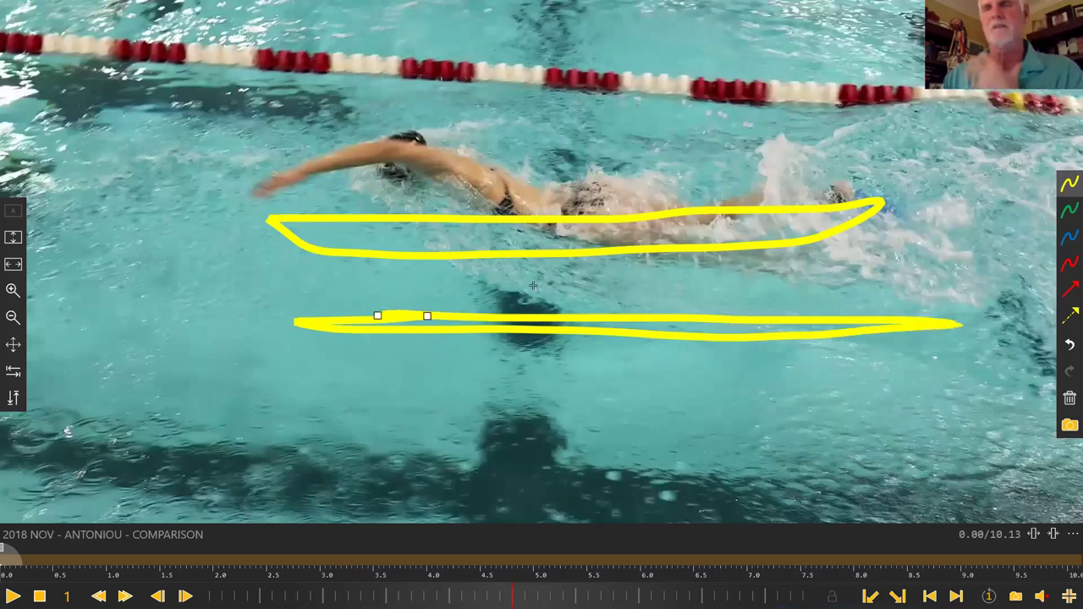
{"action": "mouse_move", "coordinate": [550, 239]}
{"action": "left_mouse_down"}
{"action": "mouse_move", "coordinate": [521, 238]}
{"action": "mouse_move", "coordinate": [592, 238]}
{"action": "mouse_move", "coordinate": [524, 232]}
{"action": "left_mouse_up"}
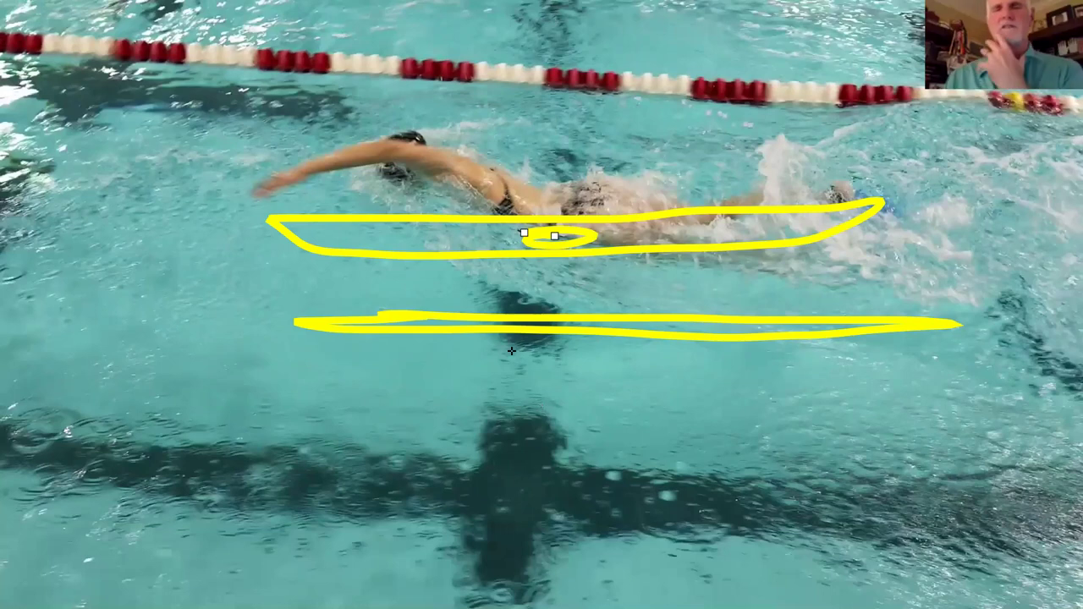
Add two long freehand strokes in the water below the swimmer, a short stroke under the hips and an arrow pointing at the feet.
{"action": "mouse_move", "coordinate": [485, 293]}
{"action": "left_mouse_down"}
{"action": "mouse_move", "coordinate": [287, 301]}
{"action": "mouse_move", "coordinate": [220, 314]}
{"action": "left_mouse_up"}
{"action": "mouse_move", "coordinate": [254, 365]}
{"action": "left_mouse_down"}
{"action": "mouse_move", "coordinate": [379, 395]}
{"action": "mouse_move", "coordinate": [579, 382]}
{"action": "left_mouse_up"}
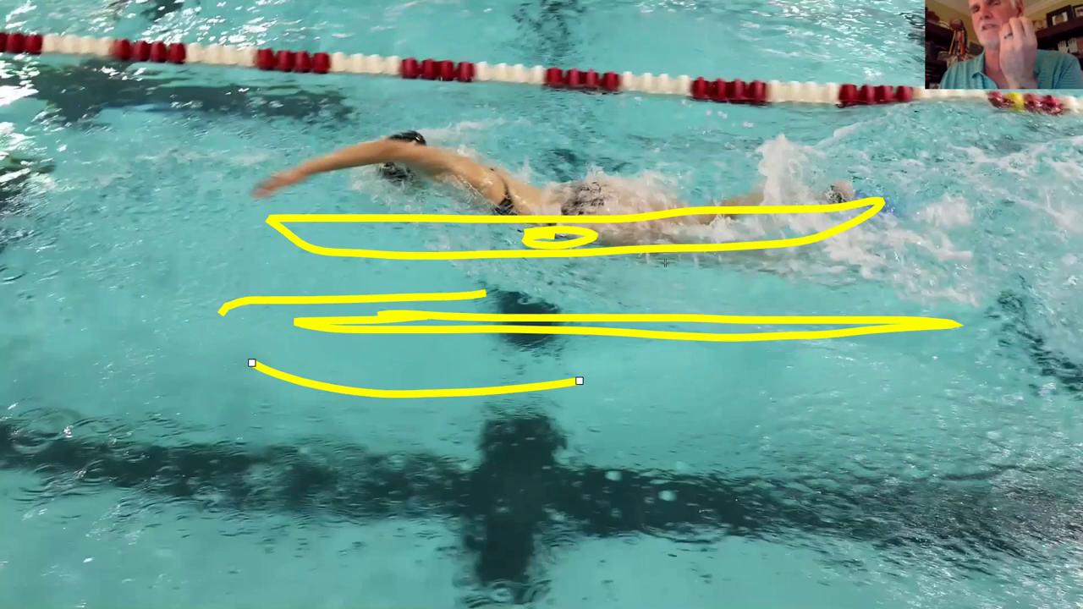
{"action": "left_click_drag", "start_coordinate": [593, 276], "coordinate": [602, 250]}
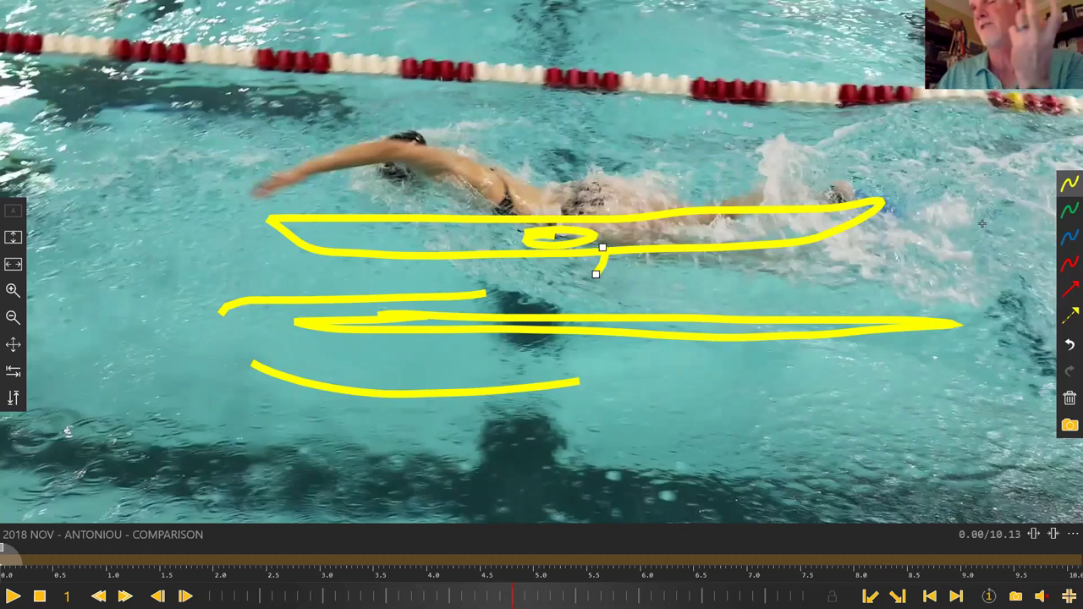
{"action": "left_click_drag", "start_coordinate": [1011, 222], "coordinate": [933, 218]}
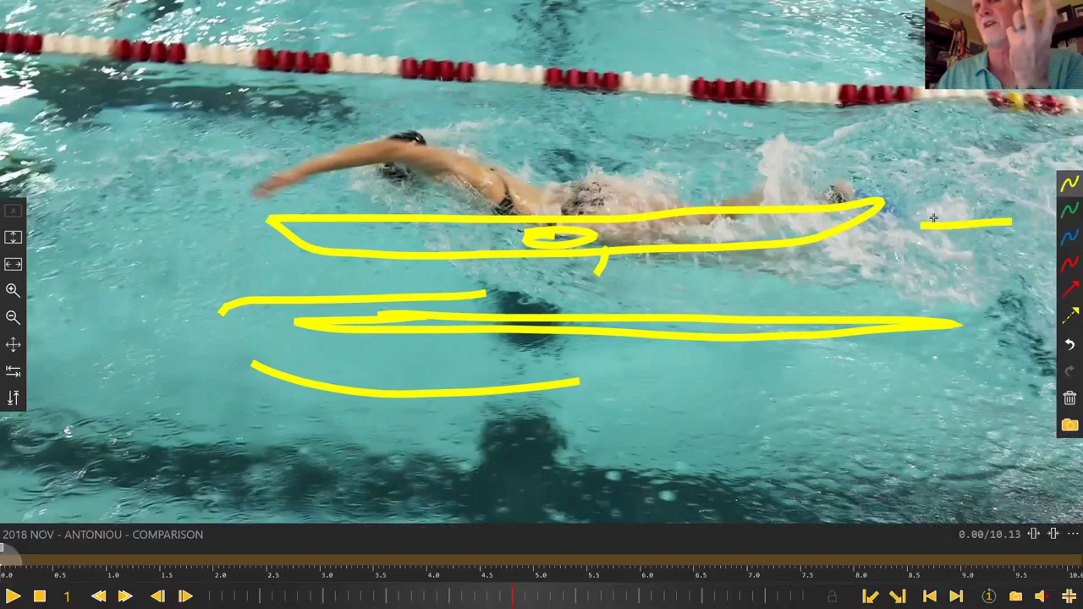
{"action": "left_click", "coordinate": [931, 227]}
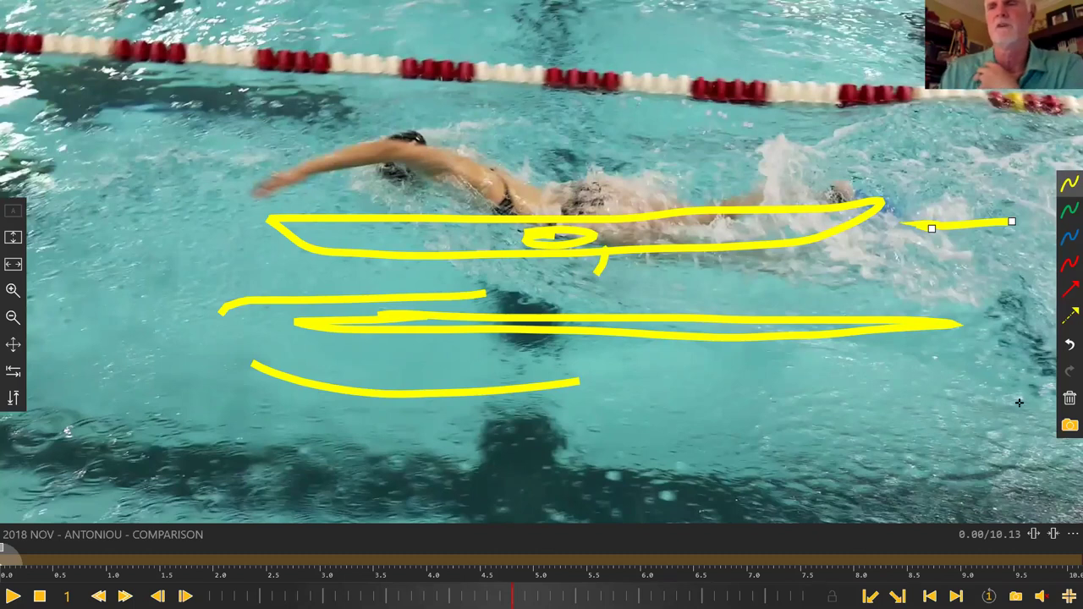
Clear the drawings and sketch a straight yellow line under the body, a sideways V behind the feet and a curved hook at the lower legs.
{"action": "left_click", "coordinate": [1069, 403]}
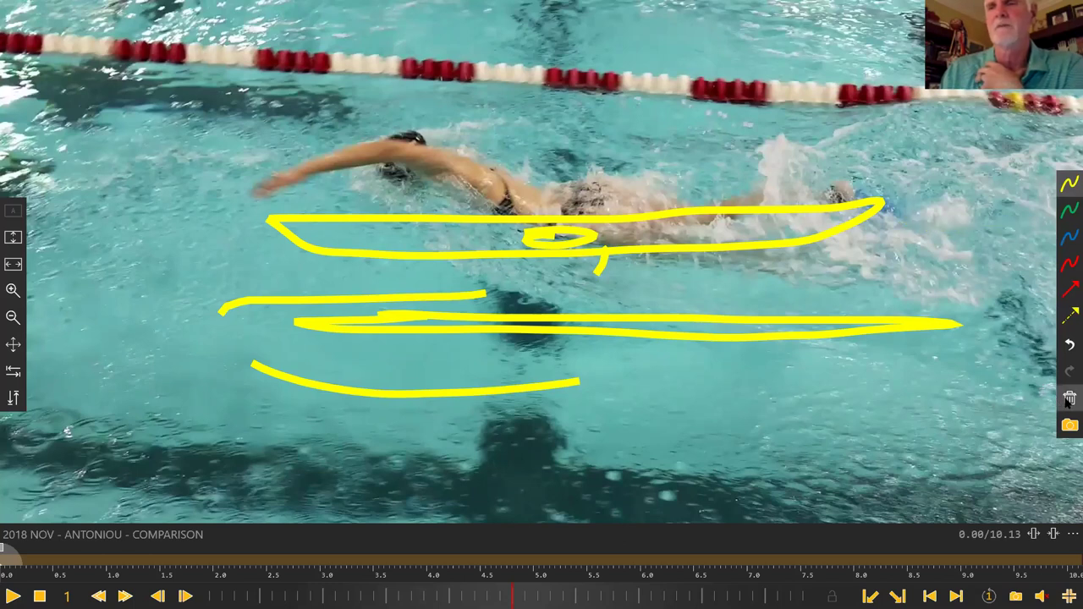
{"action": "left_click", "coordinate": [1069, 403]}
{"action": "left_click_drag", "start_coordinate": [359, 252], "coordinate": [801, 245]}
{"action": "mouse_move", "coordinate": [951, 203]}
{"action": "left_mouse_down"}
{"action": "mouse_move", "coordinate": [856, 224]}
{"action": "mouse_move", "coordinate": [845, 241]}
{"action": "mouse_move", "coordinate": [963, 248]}
{"action": "left_mouse_up"}
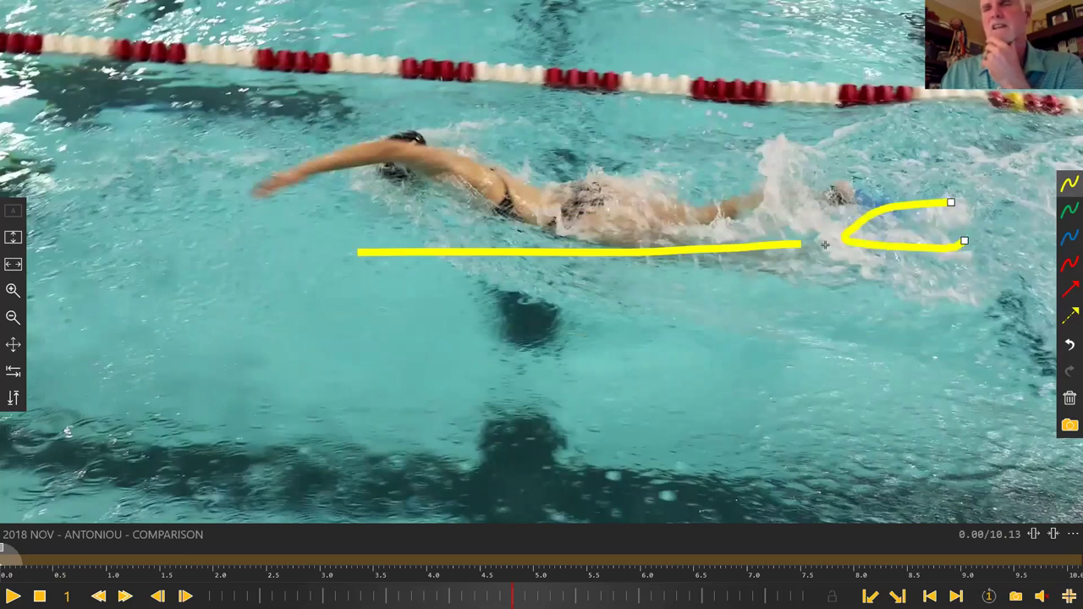
{"action": "mouse_move", "coordinate": [736, 222]}
{"action": "left_mouse_down"}
{"action": "mouse_move", "coordinate": [732, 280]}
{"action": "mouse_move", "coordinate": [749, 219]}
{"action": "mouse_move", "coordinate": [780, 216]}
{"action": "left_mouse_up"}
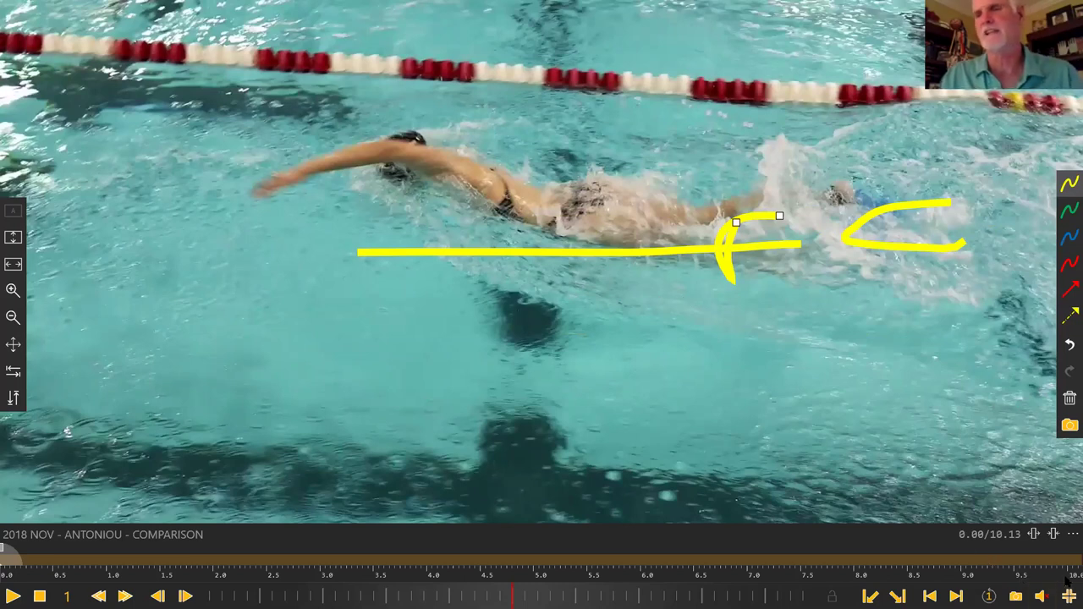
Clear all drawings from the frame and advance the freestyle clip to about 2.7 s.
{"action": "left_click", "coordinate": [1069, 398]}
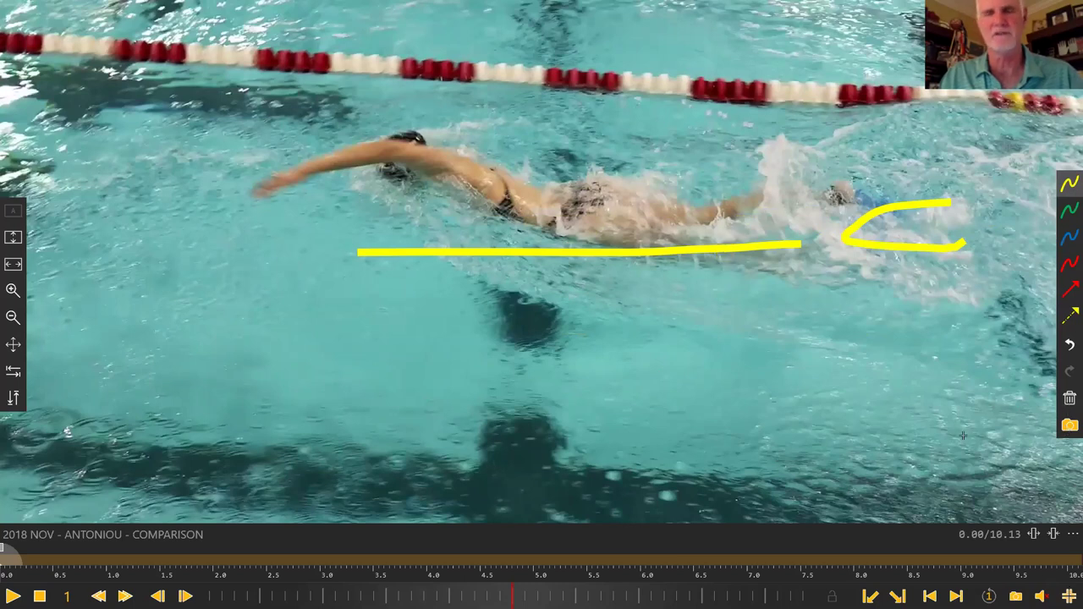
{"action": "left_click", "coordinate": [1069, 399]}
{"action": "key", "text": "space"}
{"action": "key", "text": "space"}
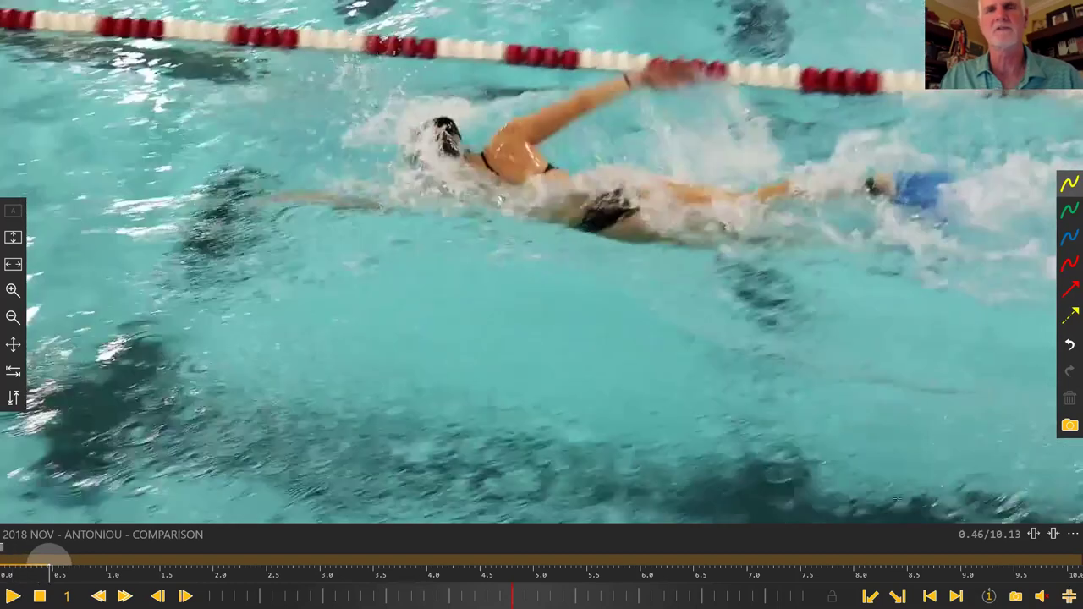
{"action": "left_click_drag", "start_coordinate": [474, 590], "coordinate": [821, 584]}
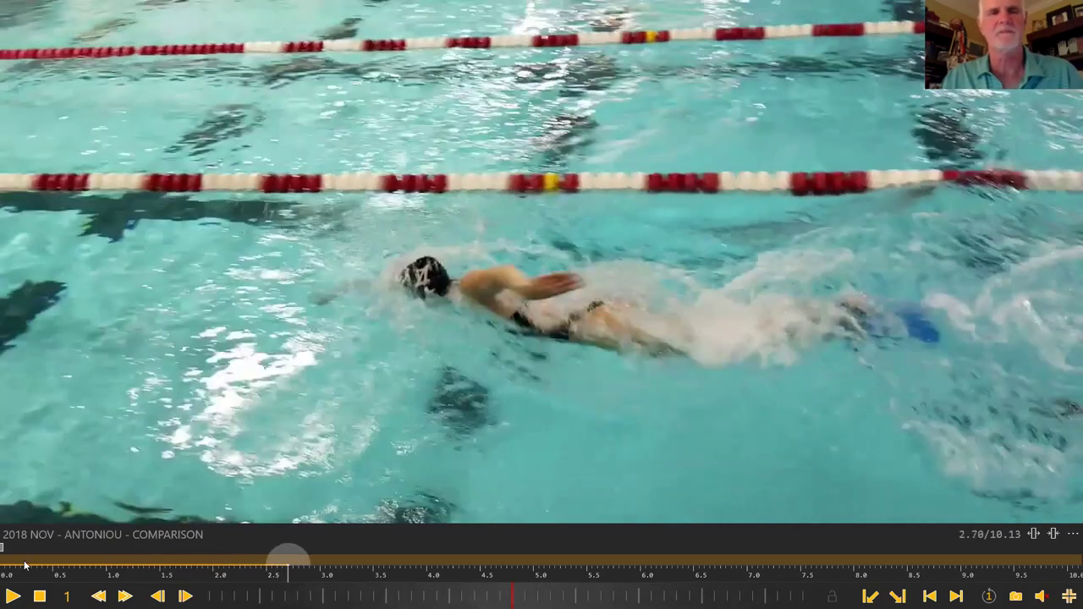
Replay the freestyle clip from near its start.
{"action": "left_click", "coordinate": [26, 566]}
{"action": "key", "text": "space"}
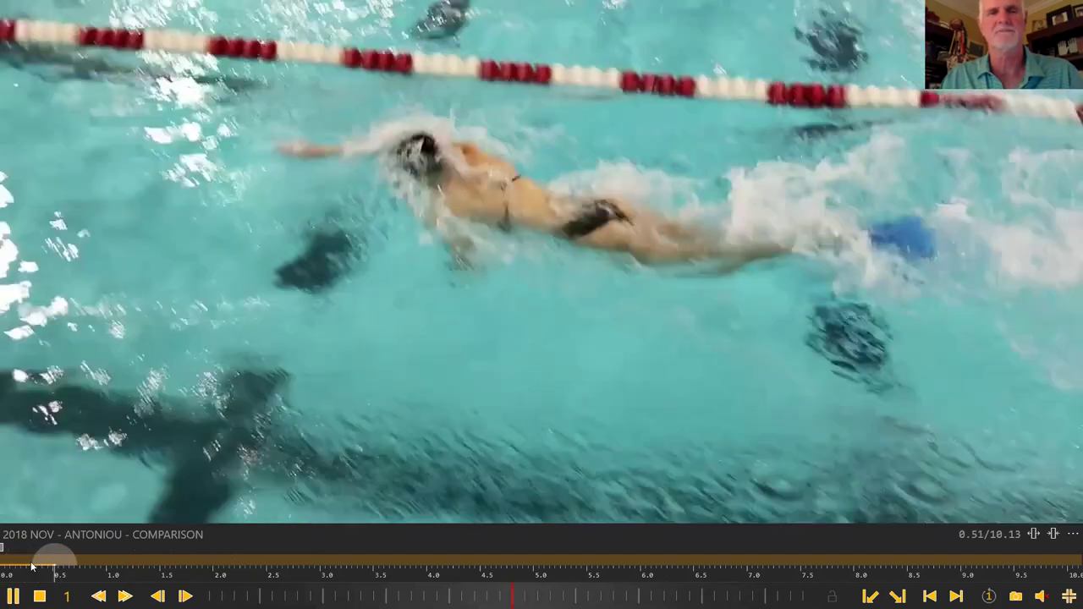
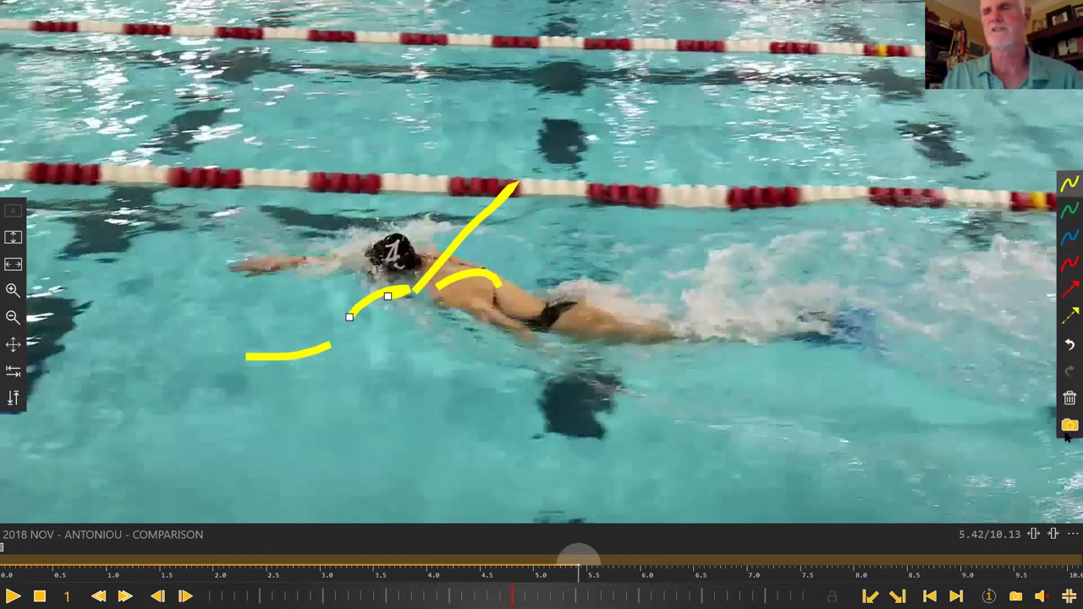
Clear all drawings from the paused freestyle frame and step the clip back to the arm recovery at about 4.97 s.
{"action": "left_click", "coordinate": [1069, 401]}
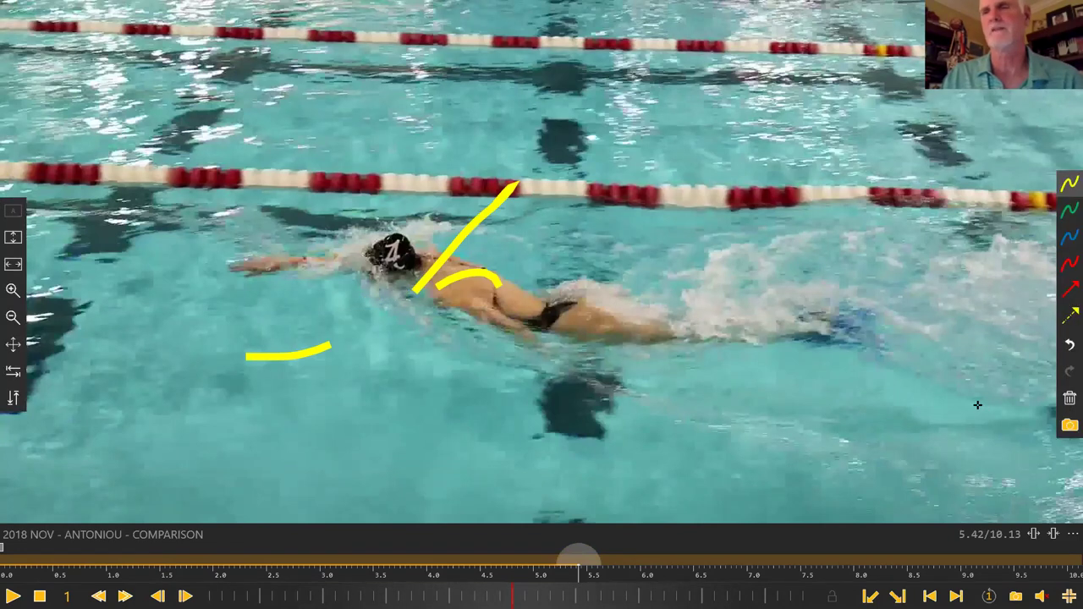
{"action": "left_click", "coordinate": [1069, 399]}
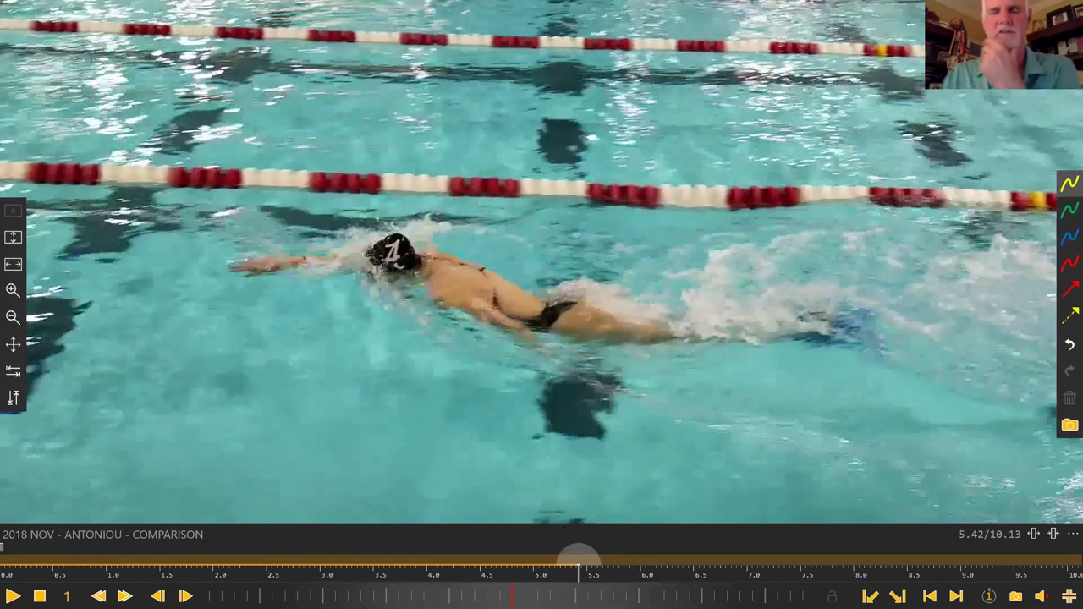
{"action": "key", "text": "Left"}
{"action": "key", "text": "Left"}
{"action": "key", "text": "Left"}
{"action": "key", "text": "Left"}
{"action": "key", "text": "Left"}
{"action": "key", "text": "Left"}
{"action": "key", "text": "Left"}
{"action": "key", "text": "Left"}
{"action": "key", "text": "Left"}
{"action": "key", "text": "Left"}
{"action": "key", "text": "Left"}
{"action": "key", "text": "Left"}
{"action": "key", "text": "Left"}
{"action": "key", "text": "Left"}
{"action": "key", "text": "Left"}
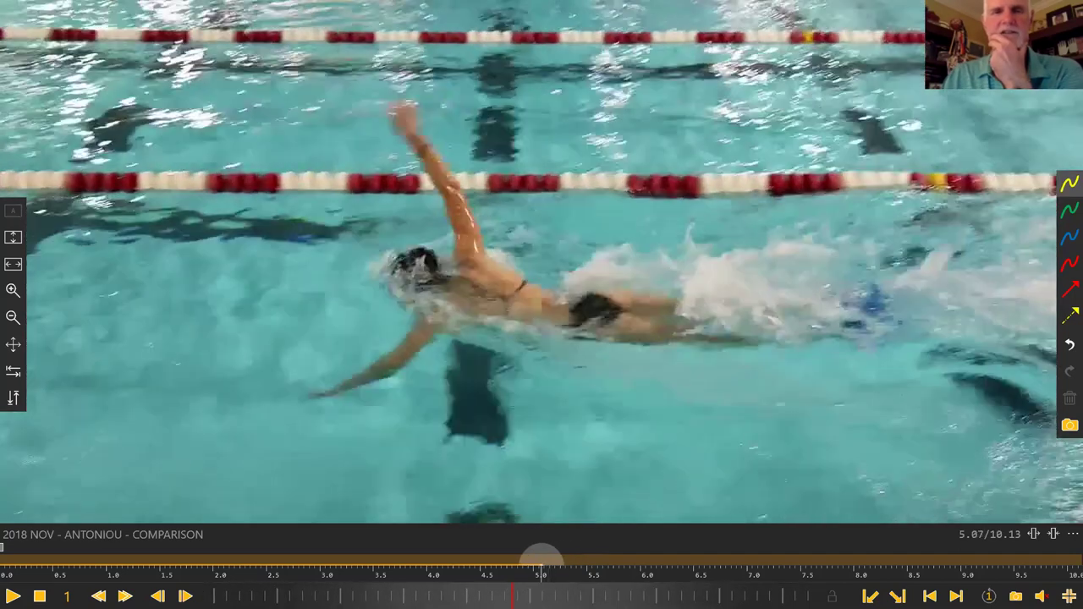
{"action": "key", "text": "Left"}
{"action": "key", "text": "Left"}
{"action": "key", "text": "Left"}
{"action": "key", "text": "Left"}
{"action": "key", "text": "Left"}
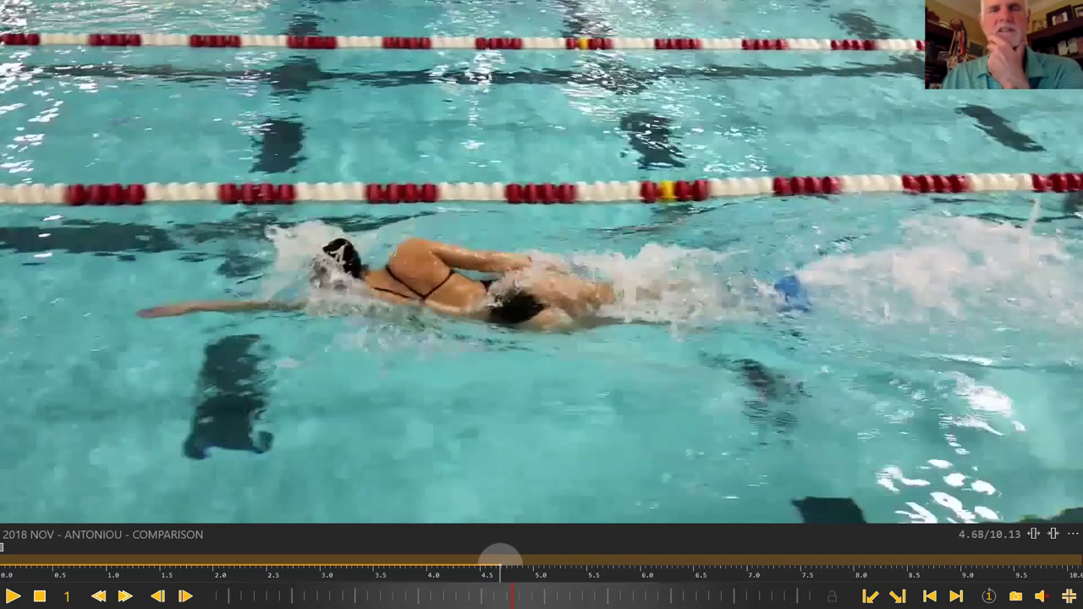
{"action": "key", "text": "Right"}
{"action": "key", "text": "Right"}
{"action": "key", "text": "Right"}
{"action": "key", "text": "Right"}
{"action": "key", "text": "Right"}
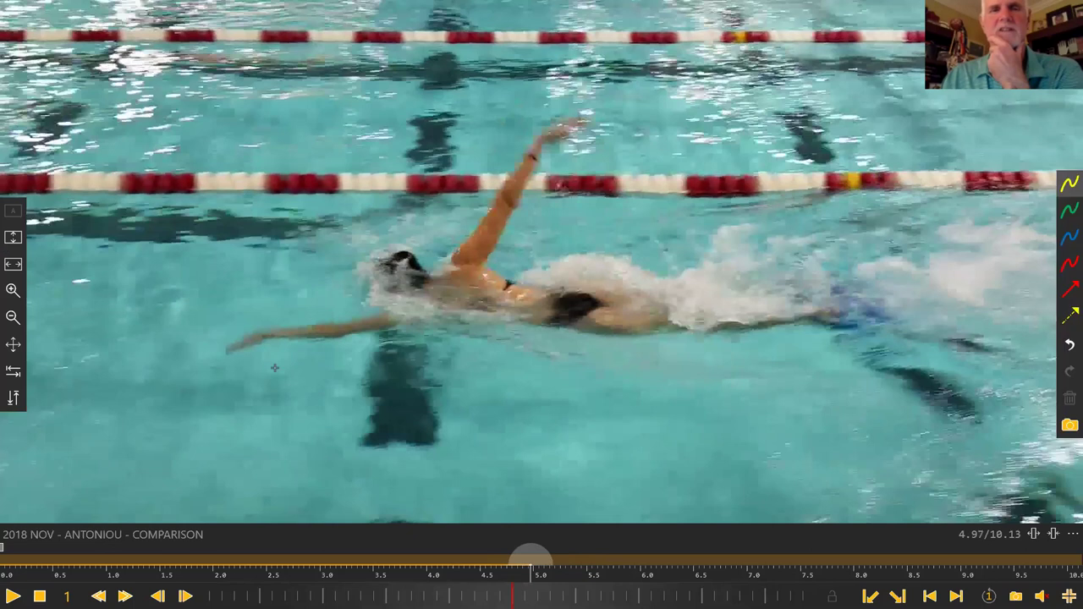
Draw yellow freehand arrows at the leading hand, along the body and above the recovering arm, plus a curve and a long diagonal through the arms.
{"action": "mouse_move", "coordinate": [253, 347]}
{"action": "left_mouse_down"}
{"action": "mouse_move", "coordinate": [233, 379]}
{"action": "mouse_move", "coordinate": [276, 363]}
{"action": "left_mouse_up"}
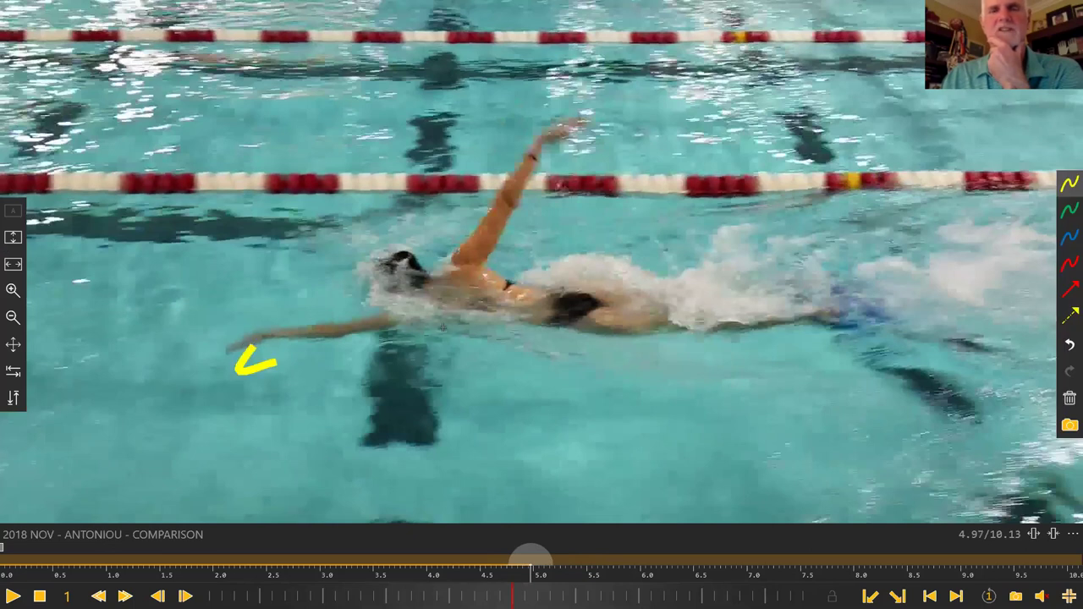
{"action": "mouse_move", "coordinate": [556, 306]}
{"action": "left_mouse_down"}
{"action": "mouse_move", "coordinate": [312, 288]}
{"action": "mouse_move", "coordinate": [198, 295]}
{"action": "mouse_move", "coordinate": [256, 277]}
{"action": "left_mouse_up"}
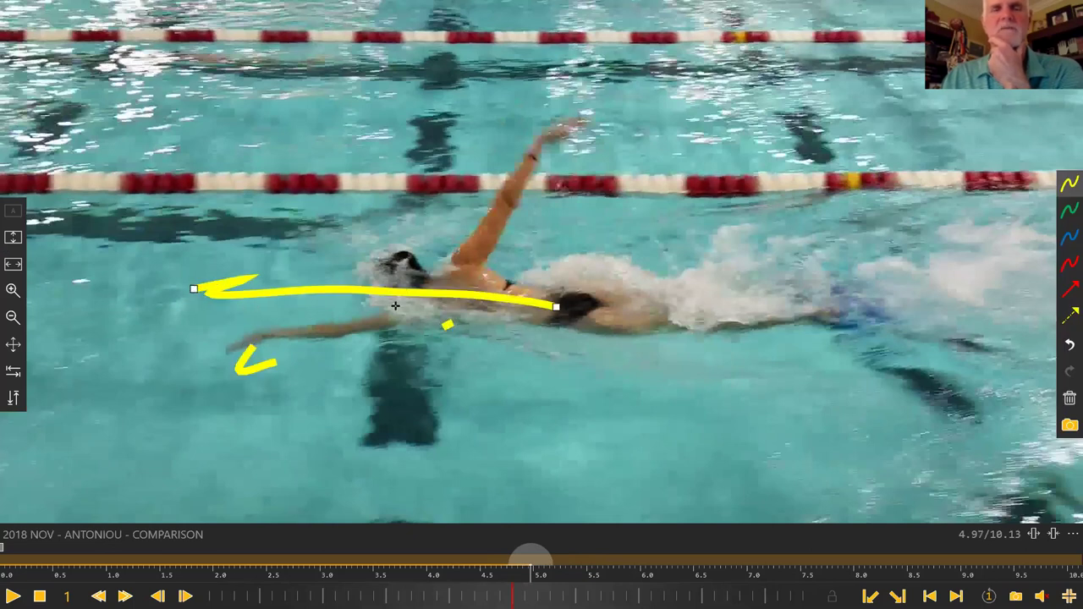
{"action": "mouse_move", "coordinate": [500, 253]}
{"action": "left_mouse_down"}
{"action": "mouse_move", "coordinate": [507, 225]}
{"action": "mouse_move", "coordinate": [584, 127]}
{"action": "left_mouse_up"}
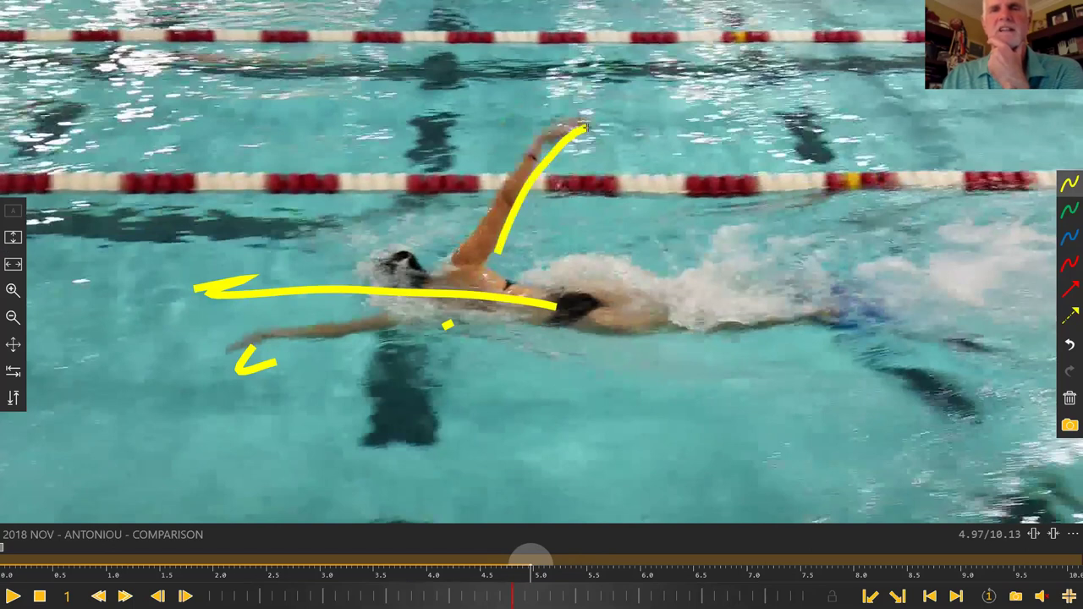
{"action": "mouse_move", "coordinate": [662, 186]}
{"action": "left_mouse_down"}
{"action": "mouse_move", "coordinate": [535, 140]}
{"action": "mouse_move", "coordinate": [339, 127]}
{"action": "mouse_move", "coordinate": [366, 144]}
{"action": "left_mouse_up"}
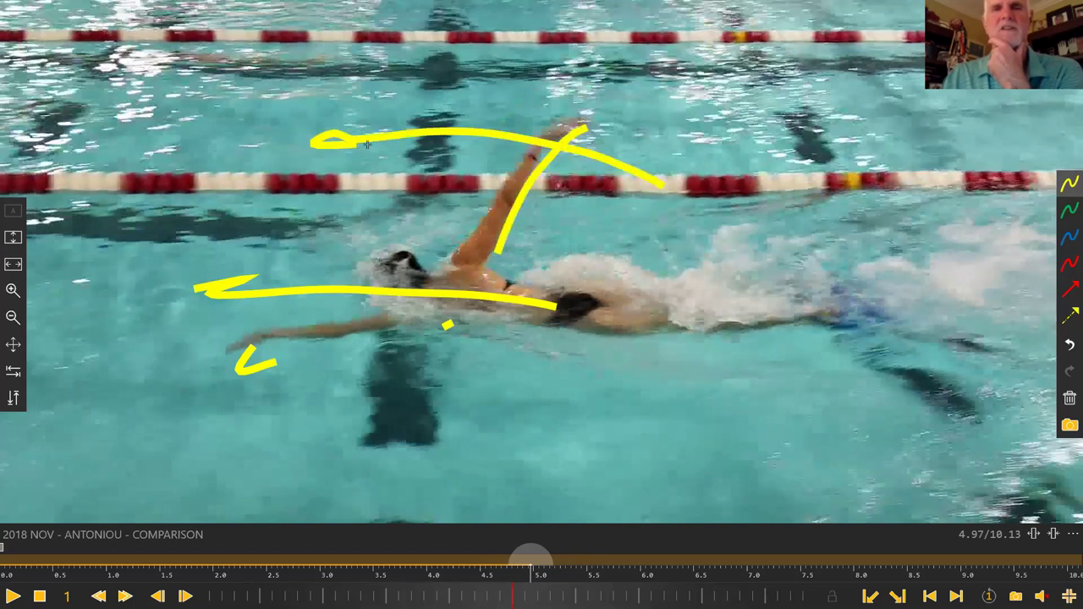
{"action": "mouse_move", "coordinate": [578, 78]}
{"action": "left_mouse_down"}
{"action": "mouse_move", "coordinate": [531, 159]}
{"action": "mouse_move", "coordinate": [434, 250]}
{"action": "mouse_move", "coordinate": [279, 343]}
{"action": "left_mouse_up"}
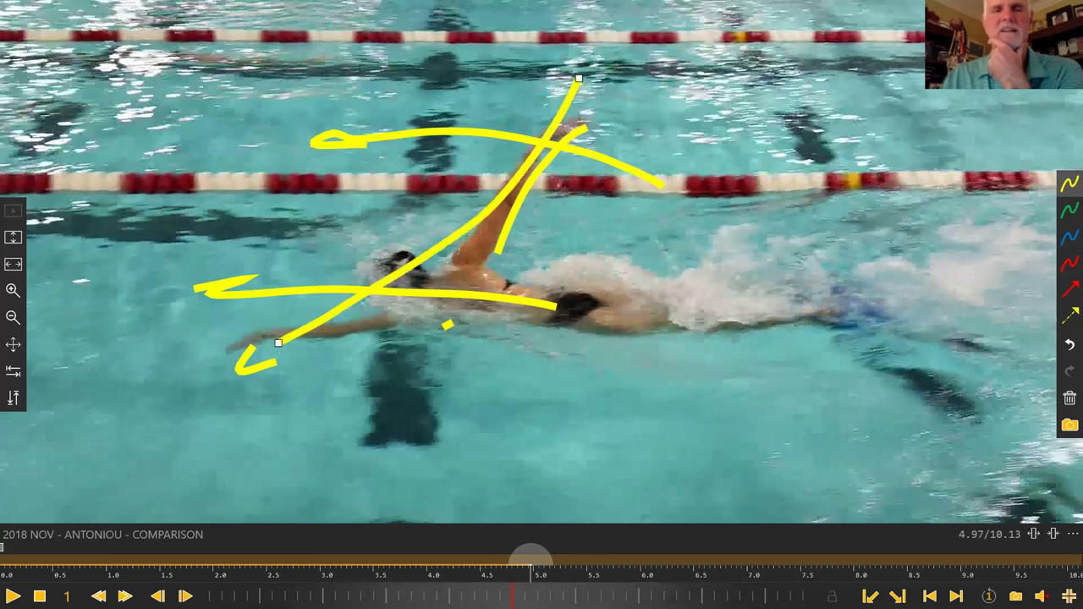
Advance the annotated freestyle clip to about 7.3 s and leave the full-screen view.
{"action": "mouse_move", "coordinate": [287, 590]}
{"action": "left_mouse_down"}
{"action": "mouse_move", "coordinate": [397, 590]}
{"action": "mouse_move", "coordinate": [254, 590]}
{"action": "mouse_move", "coordinate": [660, 590]}
{"action": "mouse_move", "coordinate": [685, 556]}
{"action": "mouse_move", "coordinate": [726, 556]}
{"action": "left_mouse_up"}
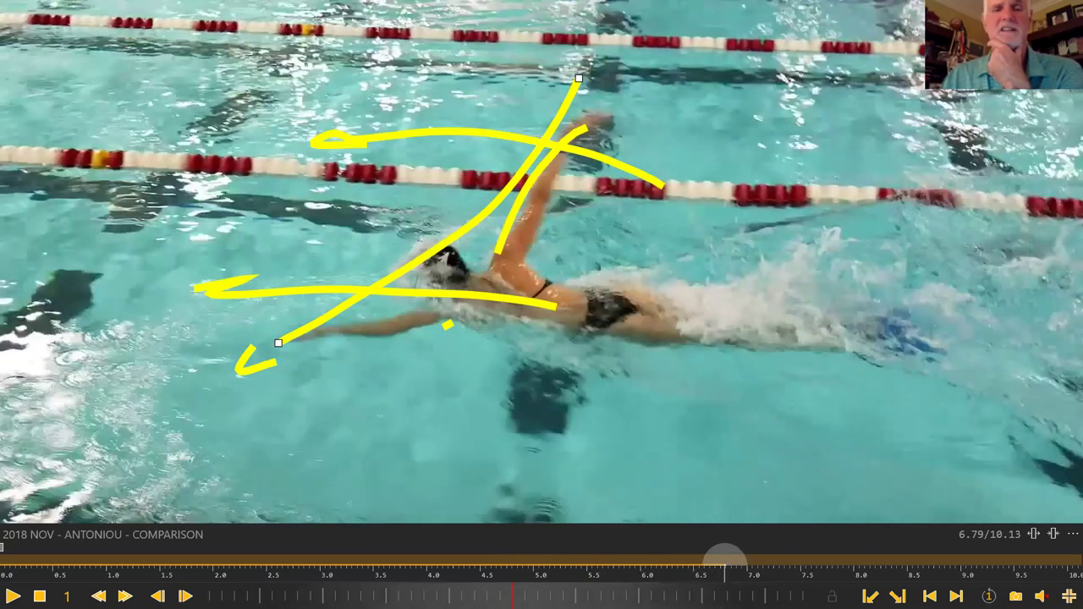
{"action": "mouse_move", "coordinate": [299, 591]}
{"action": "left_mouse_down"}
{"action": "mouse_move", "coordinate": [387, 591]}
{"action": "mouse_move", "coordinate": [251, 576]}
{"action": "mouse_move", "coordinate": [445, 582]}
{"action": "mouse_move", "coordinate": [458, 493]}
{"action": "left_mouse_up"}
{"action": "key", "text": "Escape"}
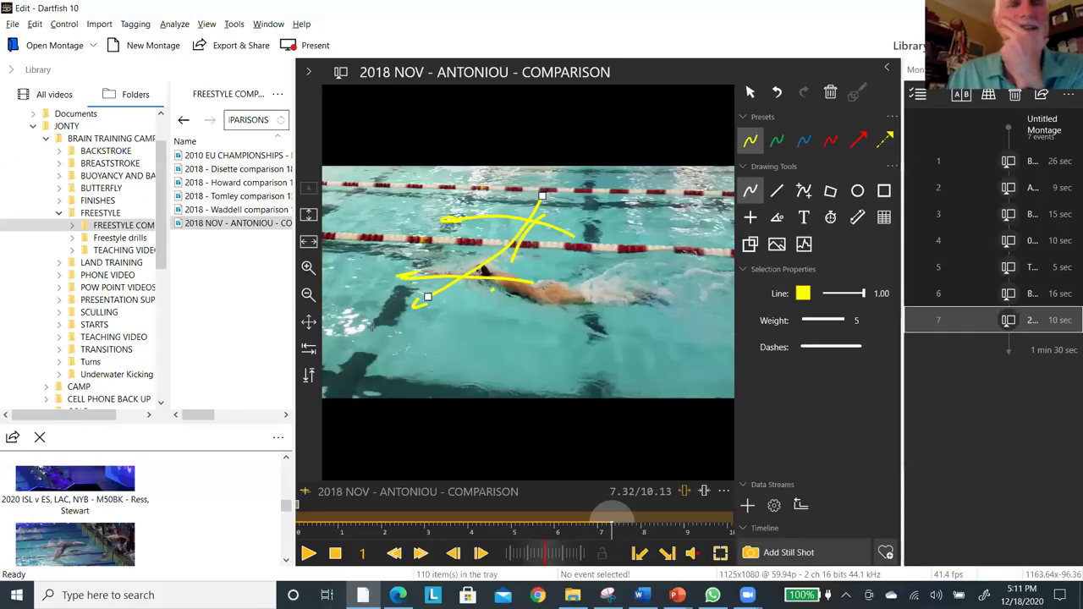
Open the TEACHING VIDEO folder under FREESTYLE and widen the file list to read the clip names.
{"action": "left_click", "coordinate": [114, 251]}
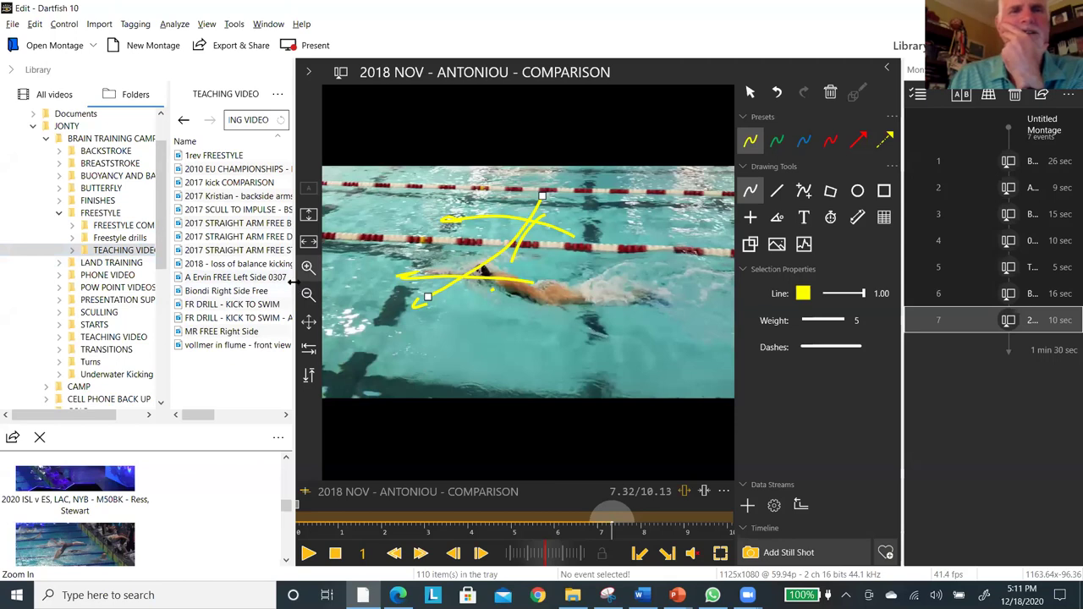
{"action": "left_click_drag", "start_coordinate": [293, 283], "coordinate": [356, 283]}
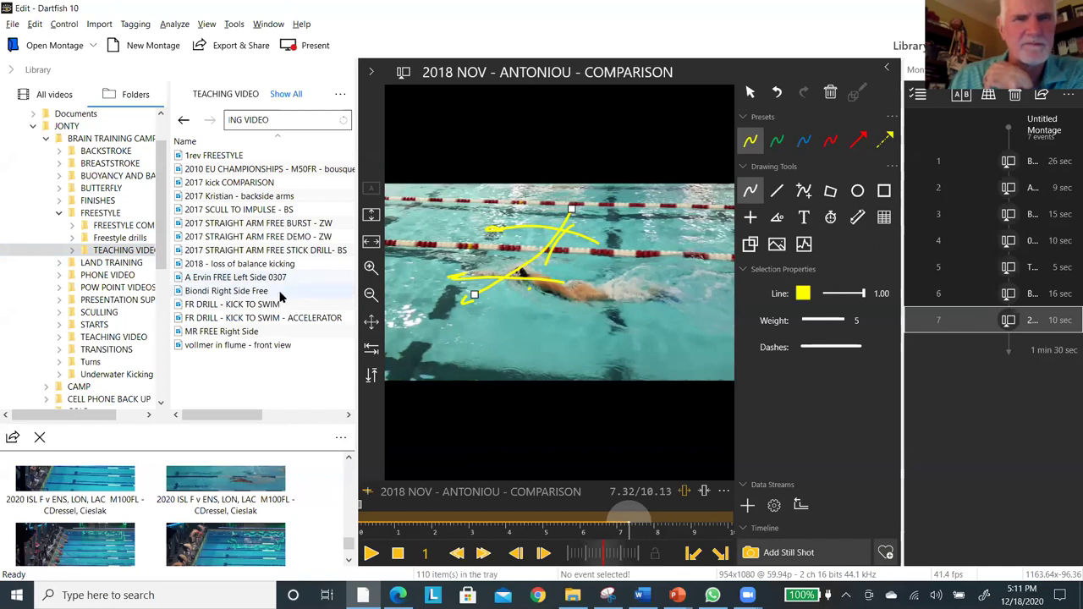
Browse the library through TECHINCAL VIDEO and SKILL ANALYSIS to IU and open the swimmer's folder containing the 2019-7 above-water clips.
{"action": "left_click_drag", "start_coordinate": [161, 258], "coordinate": [169, 356]}
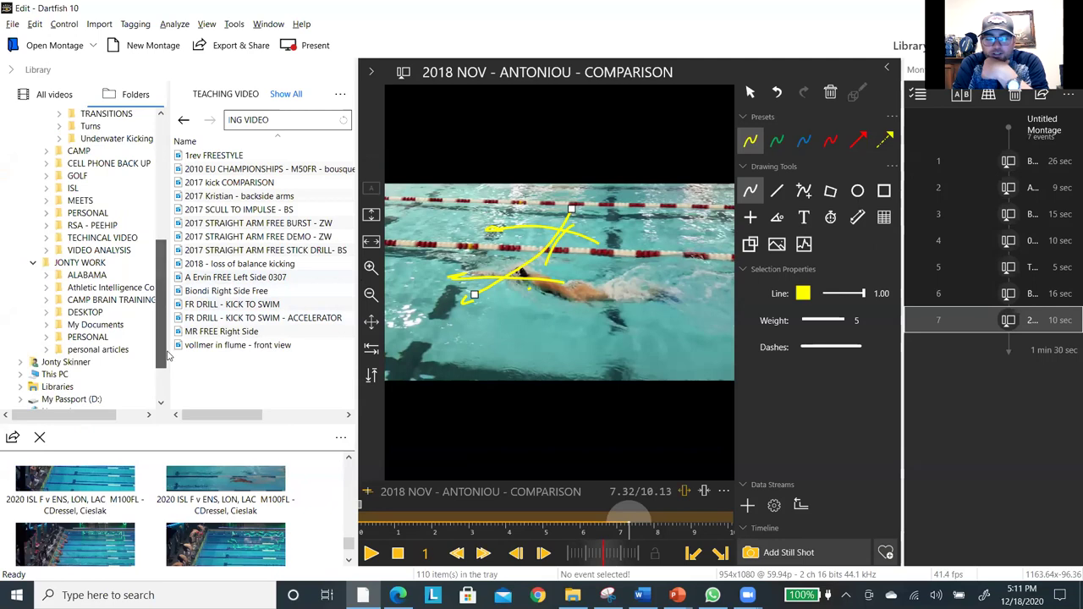
{"action": "left_click", "coordinate": [47, 239]}
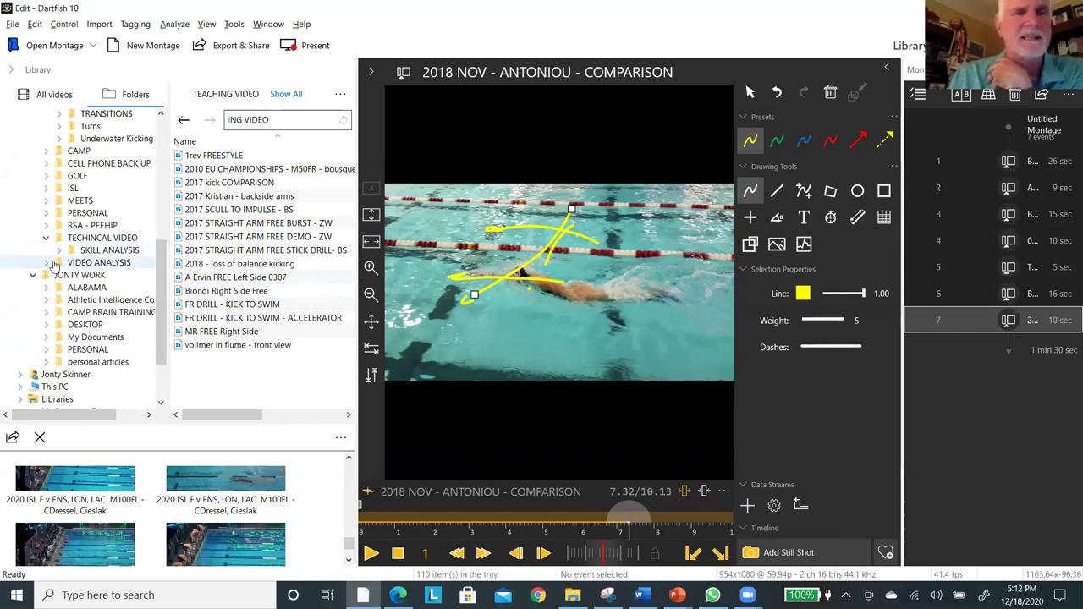
{"action": "left_click", "coordinate": [58, 250]}
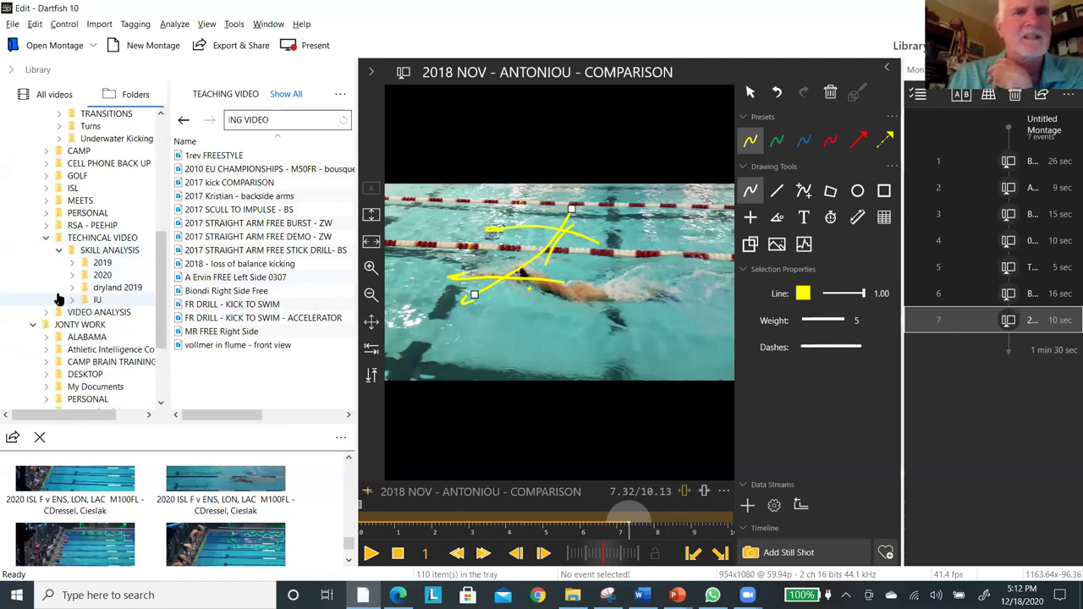
{"action": "left_click", "coordinate": [72, 275]}
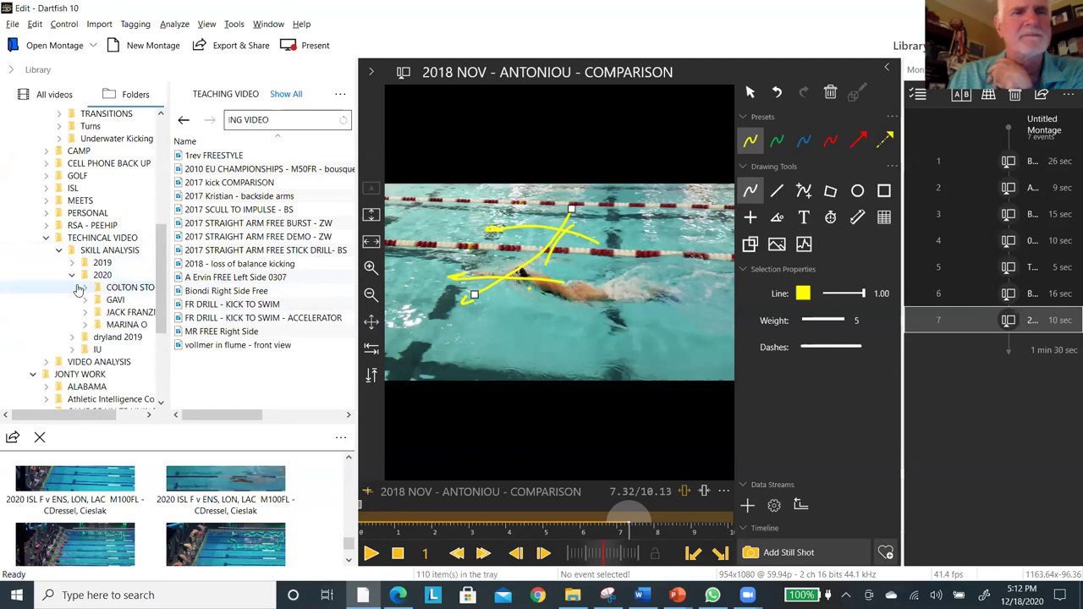
{"action": "left_click", "coordinate": [72, 275]}
{"action": "left_click", "coordinate": [72, 299]}
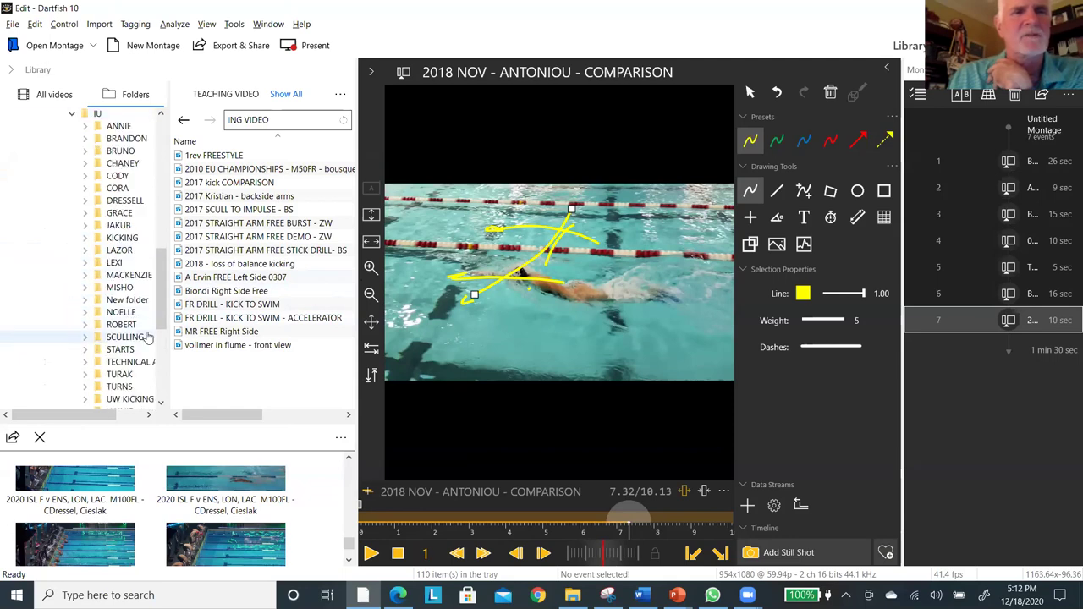
{"action": "left_click", "coordinate": [123, 375]}
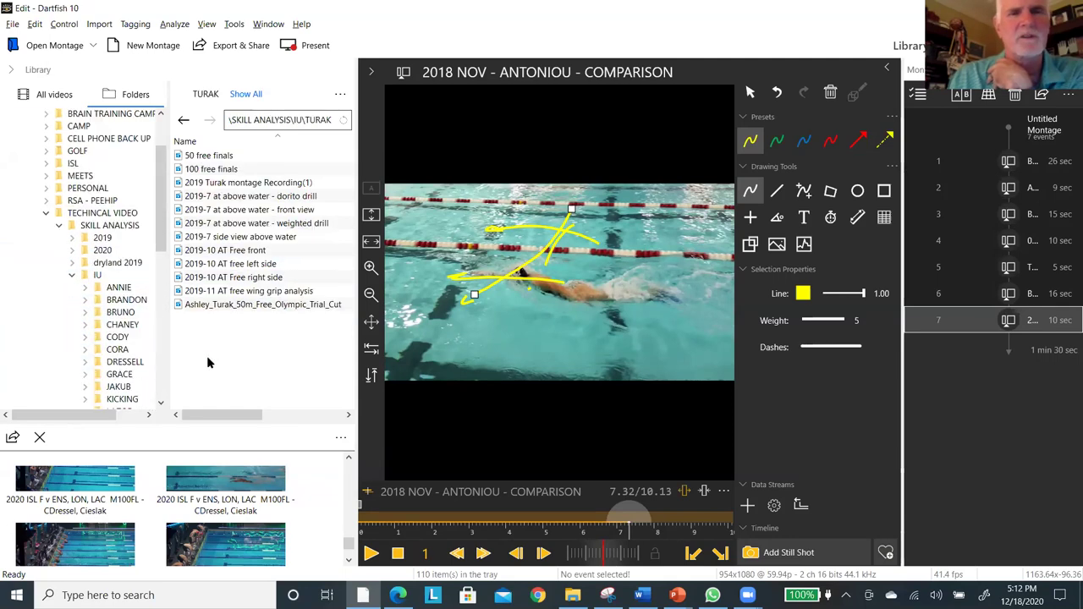
Load the clip "2019-7 at above water - dorito drill" and narrow the library area to enlarge the video.
{"action": "left_click", "coordinate": [272, 198]}
{"action": "left_click", "coordinate": [274, 197]}
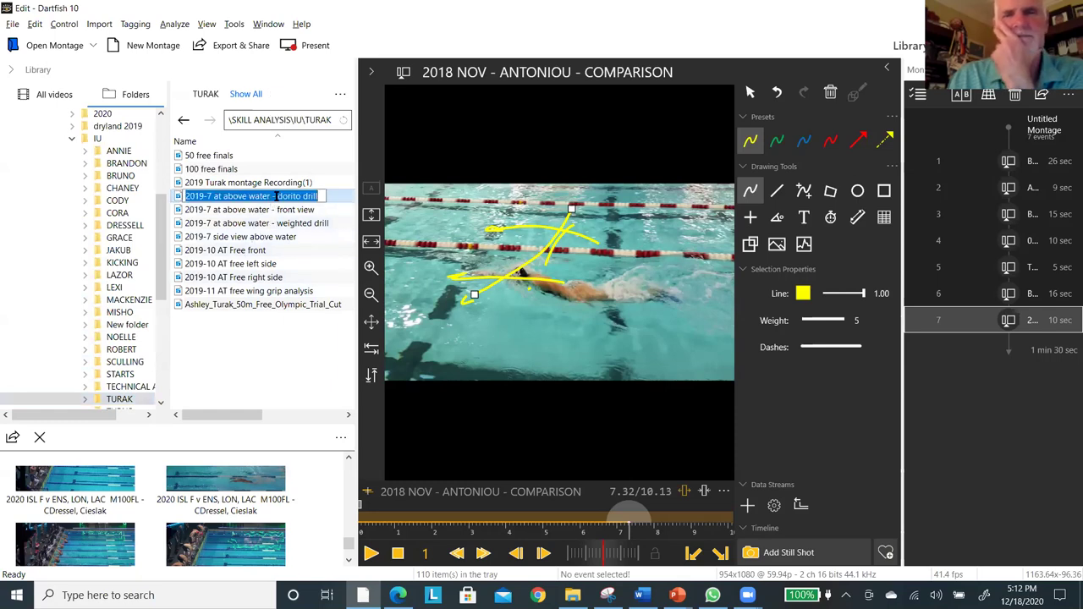
{"action": "double_click", "coordinate": [273, 198]}
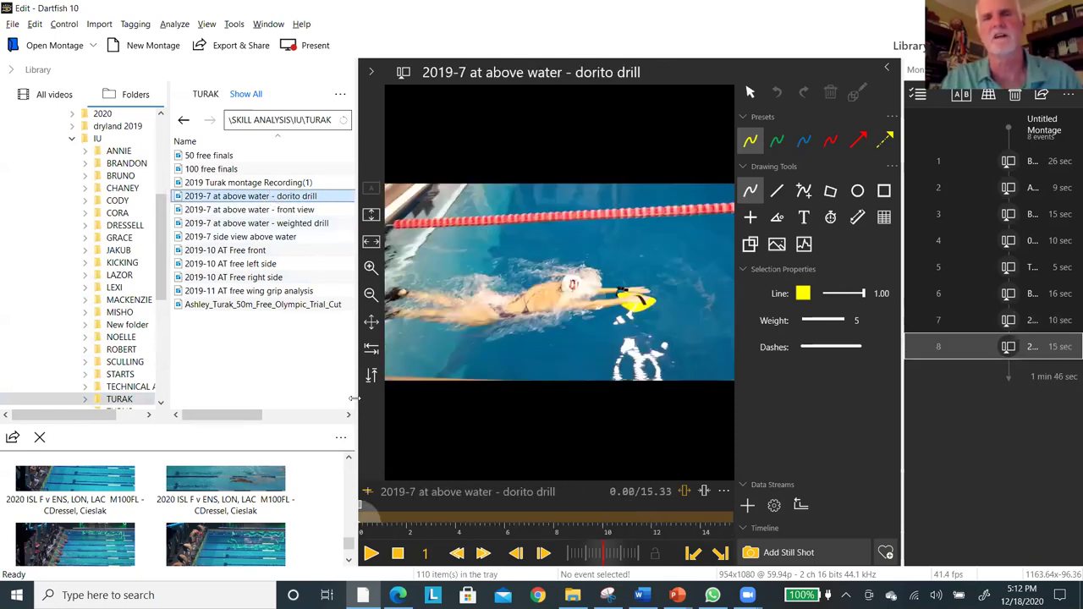
{"action": "left_click_drag", "start_coordinate": [282, 387], "coordinate": [222, 387]}
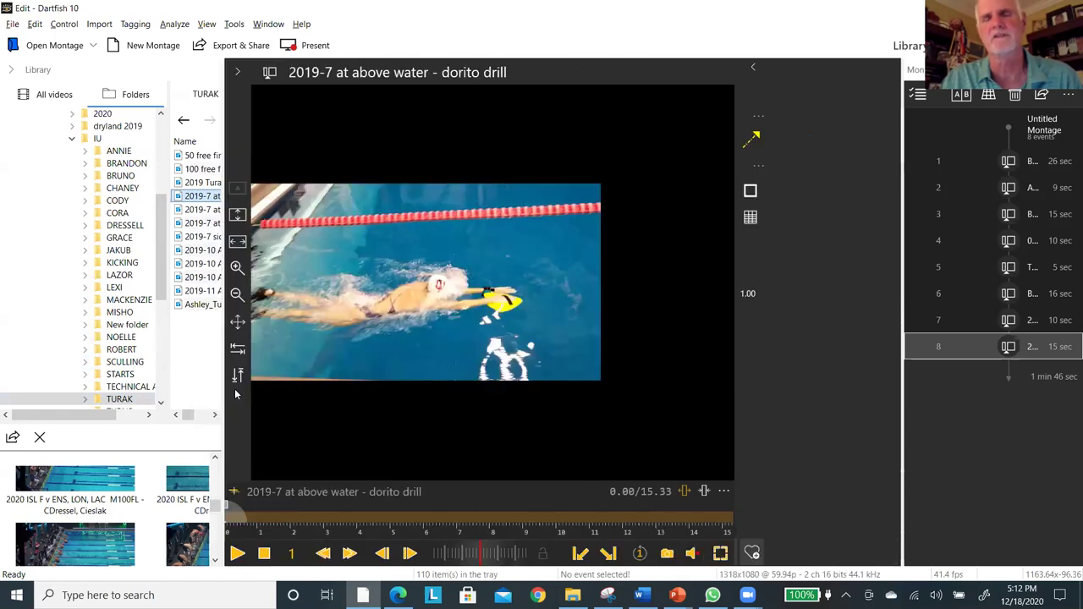
Play the drill clip to about 0.95 s, draw a curved yellow forward arrow above the swimmer and show the video full screen.
{"action": "key", "text": "space"}
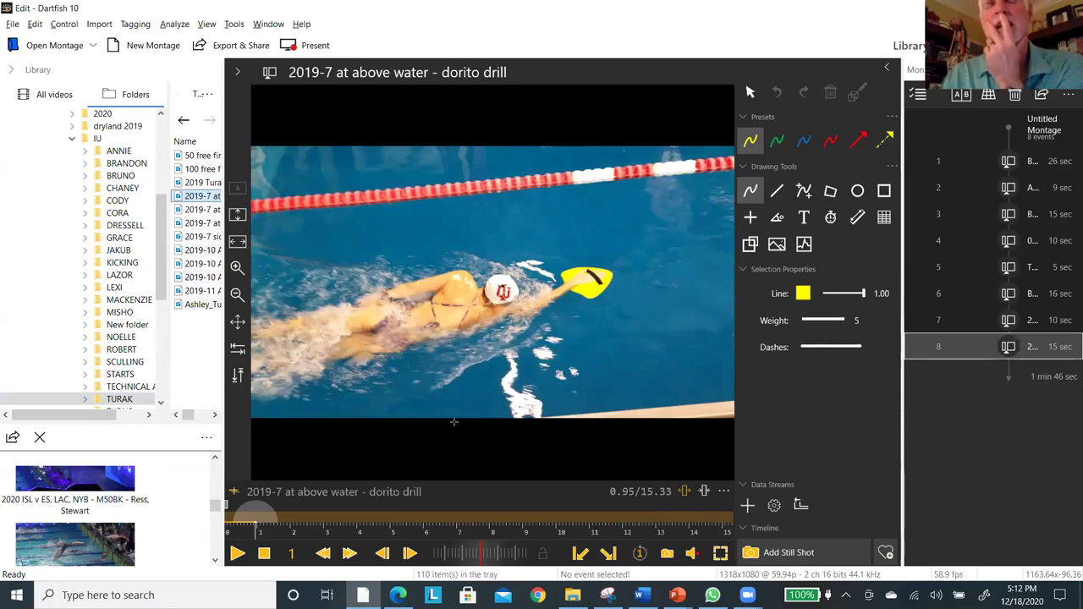
{"action": "mouse_move", "coordinate": [377, 255]}
{"action": "left_mouse_down"}
{"action": "mouse_move", "coordinate": [536, 208]}
{"action": "mouse_move", "coordinate": [505, 198]}
{"action": "mouse_move", "coordinate": [566, 206]}
{"action": "mouse_move", "coordinate": [529, 212]}
{"action": "left_mouse_up"}
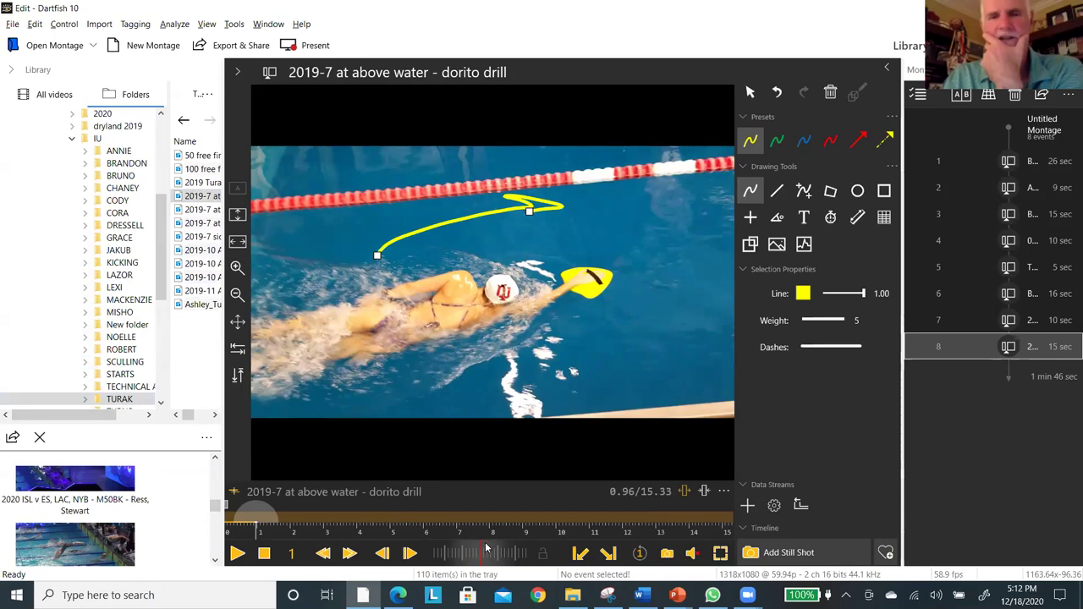
{"action": "left_click", "coordinate": [721, 552]}
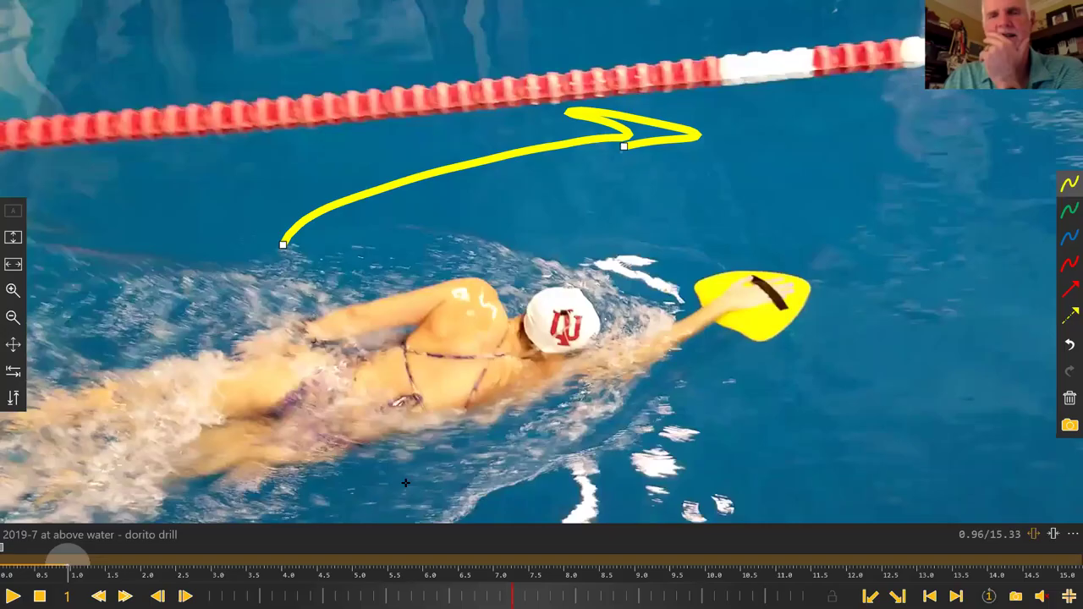
Advance the drill clip to about 1.25 s and sketch a yellow downward arrow and a diagonal stroke over the hand paddle.
{"action": "scroll", "coordinate": [688, 314], "scroll_direction": "down", "scroll_amount": 9}
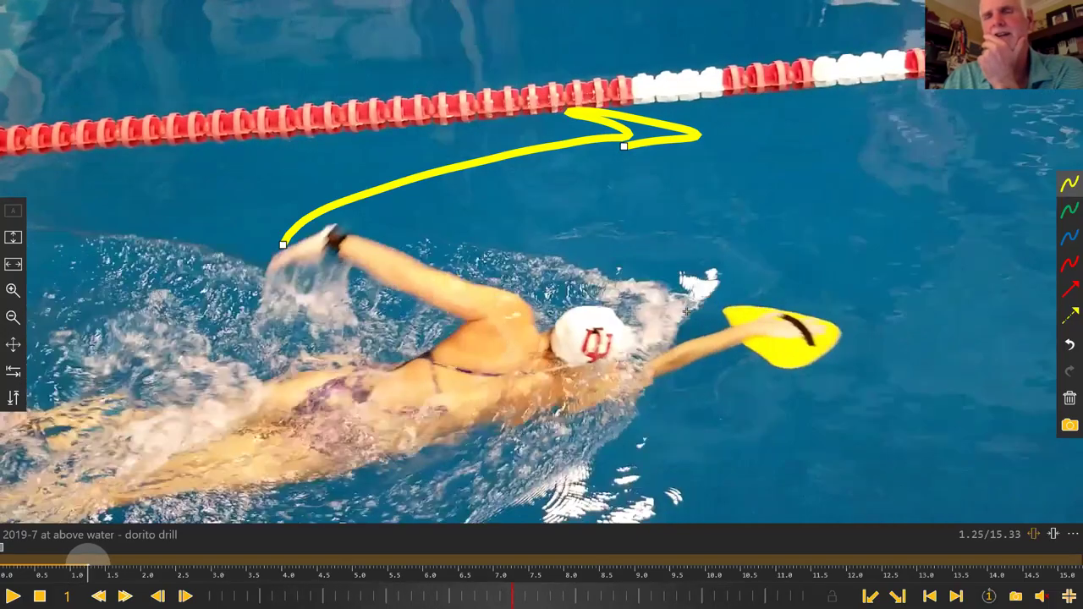
{"action": "mouse_move", "coordinate": [818, 299]}
{"action": "left_mouse_down"}
{"action": "mouse_move", "coordinate": [800, 387]}
{"action": "mouse_move", "coordinate": [779, 373]}
{"action": "mouse_move", "coordinate": [822, 384]}
{"action": "left_mouse_up"}
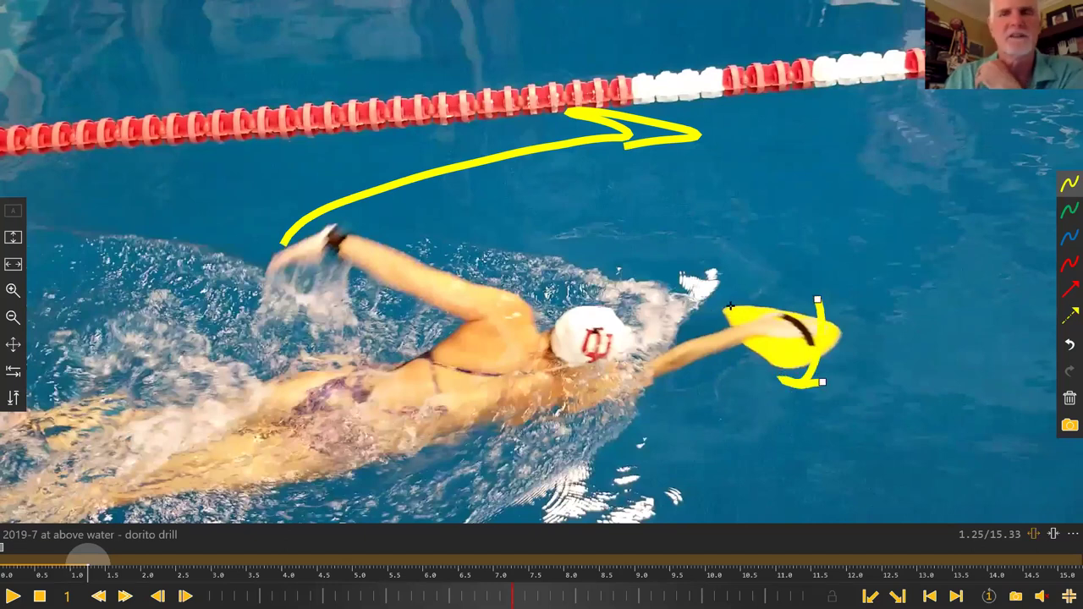
{"action": "mouse_move", "coordinate": [742, 298]}
{"action": "left_mouse_down"}
{"action": "mouse_move", "coordinate": [859, 342]}
{"action": "mouse_move", "coordinate": [816, 360]}
{"action": "left_mouse_up"}
Clear the drawings and sketch a short yellow stroke ahead of the paddle, a long line beneath it and a downward arrow farther ahead.
{"action": "left_click", "coordinate": [1070, 400]}
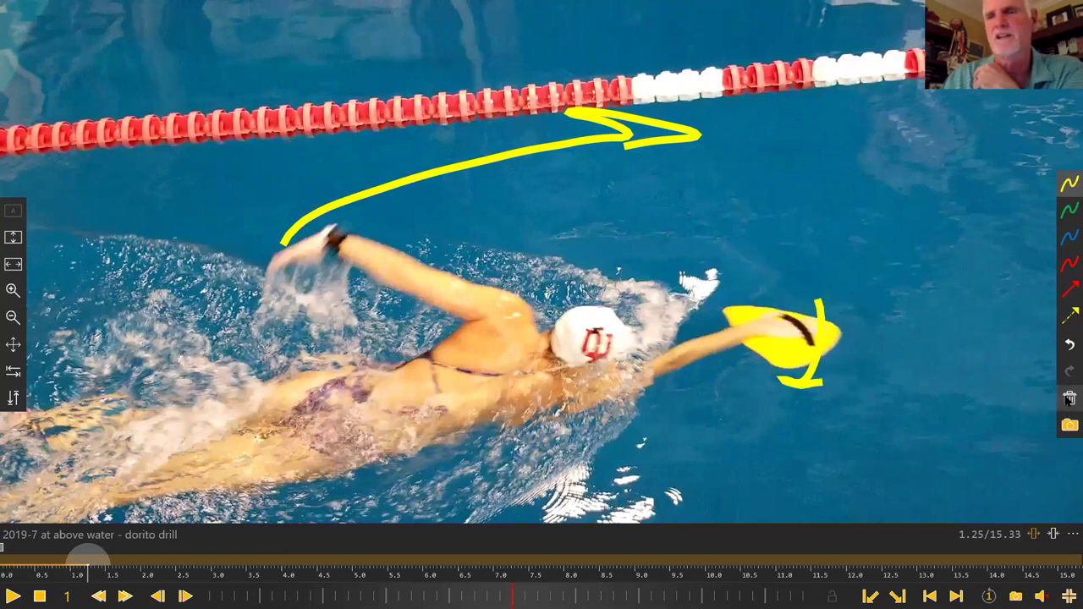
{"action": "left_click", "coordinate": [1069, 399]}
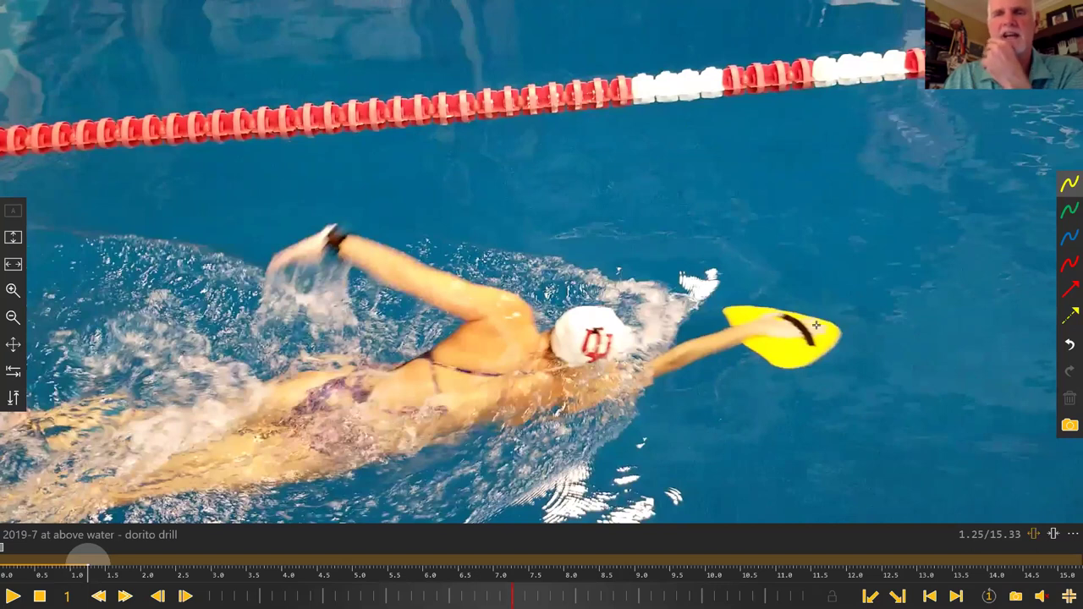
{"action": "left_click_drag", "start_coordinate": [848, 284], "coordinate": [882, 336]}
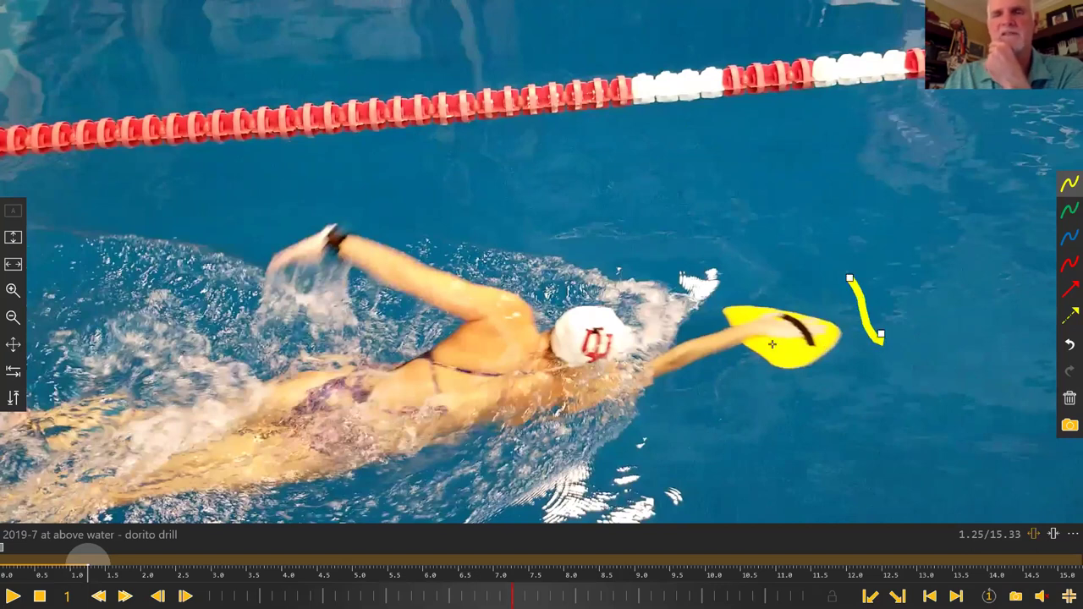
{"action": "left_click_drag", "start_coordinate": [703, 410], "coordinate": [900, 372]}
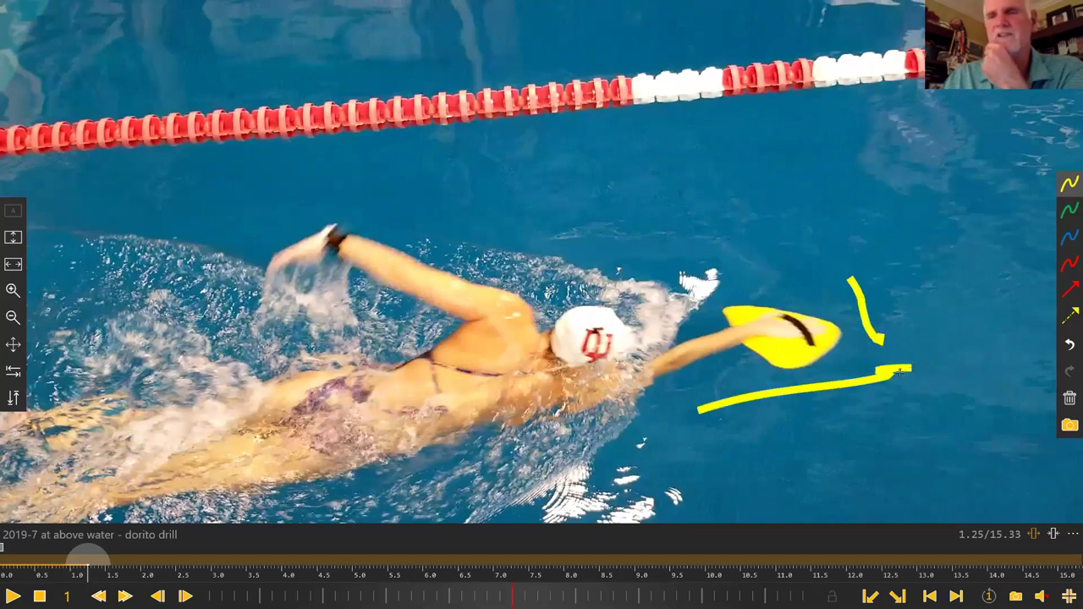
{"action": "mouse_move", "coordinate": [962, 329]}
{"action": "left_mouse_down"}
{"action": "mouse_move", "coordinate": [959, 390]}
{"action": "mouse_move", "coordinate": [987, 398]}
{"action": "left_mouse_up"}
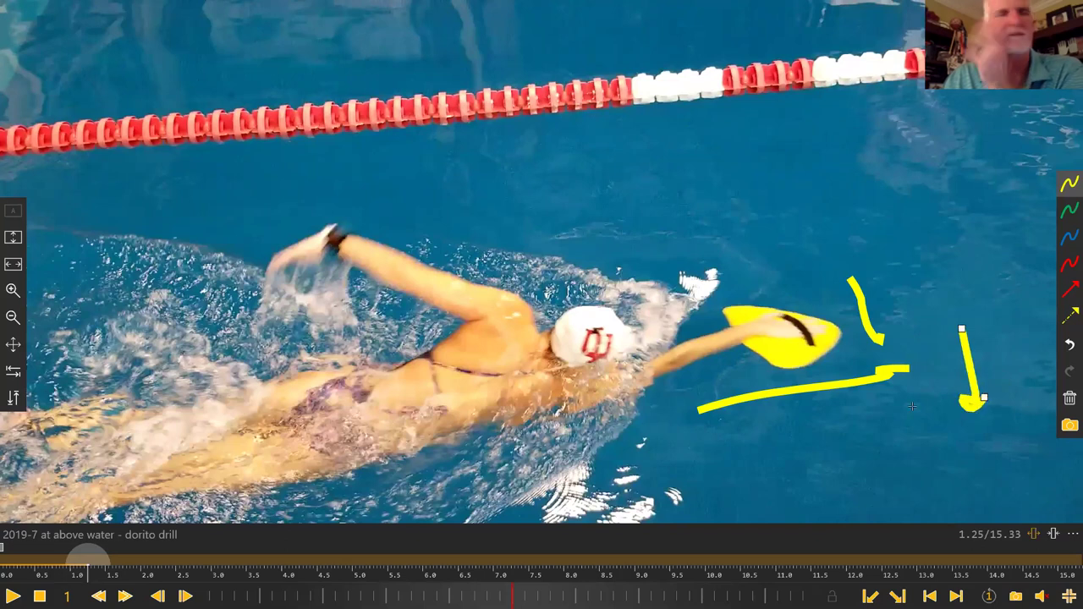
Sketch a yellow line beneath the paddle bending downward ahead of the hand, plus a short downward arrow in front of the paddle.
{"action": "mouse_move", "coordinate": [788, 417]}
{"action": "left_mouse_down"}
{"action": "mouse_move", "coordinate": [895, 416]}
{"action": "mouse_move", "coordinate": [970, 499]}
{"action": "left_mouse_up"}
{"action": "mouse_move", "coordinate": [922, 280]}
{"action": "left_mouse_down"}
{"action": "mouse_move", "coordinate": [937, 331]}
{"action": "mouse_move", "coordinate": [913, 312]}
{"action": "mouse_move", "coordinate": [943, 326]}
{"action": "left_mouse_up"}
{"action": "mouse_move", "coordinate": [788, 428]}
{"action": "left_mouse_down"}
{"action": "mouse_move", "coordinate": [872, 423]}
{"action": "mouse_move", "coordinate": [760, 430]}
{"action": "left_mouse_up"}
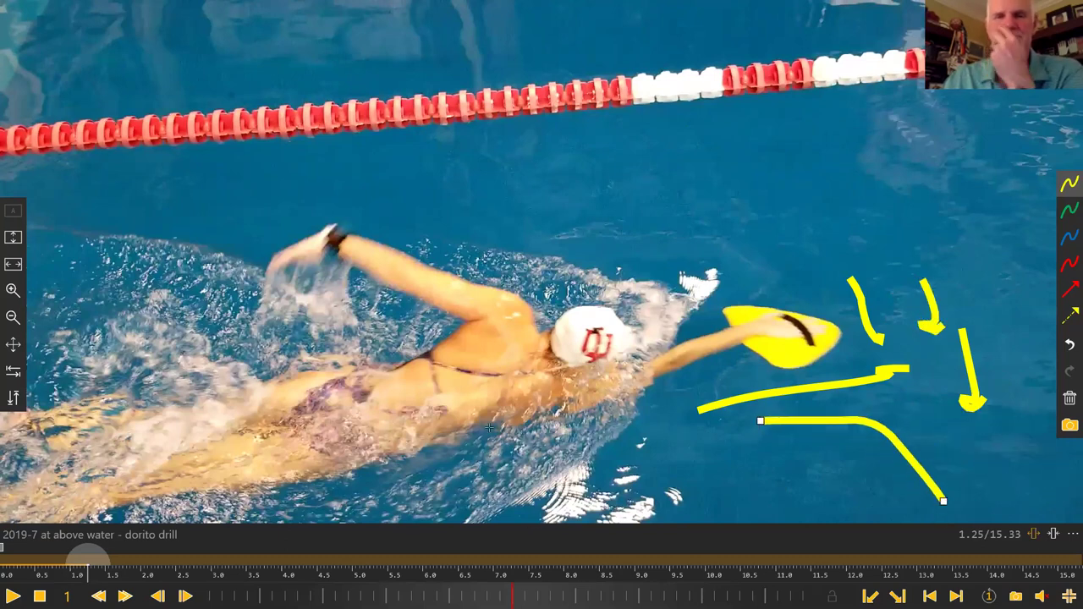
Mark yellow loops behind the recovering hand, on the cap and at the wrist, and draw a curved forward arrow above the arm.
{"action": "mouse_move", "coordinate": [351, 216]}
{"action": "left_mouse_down"}
{"action": "mouse_move", "coordinate": [319, 255]}
{"action": "mouse_move", "coordinate": [364, 231]}
{"action": "mouse_move", "coordinate": [313, 219]}
{"action": "mouse_move", "coordinate": [218, 260]}
{"action": "left_mouse_up"}
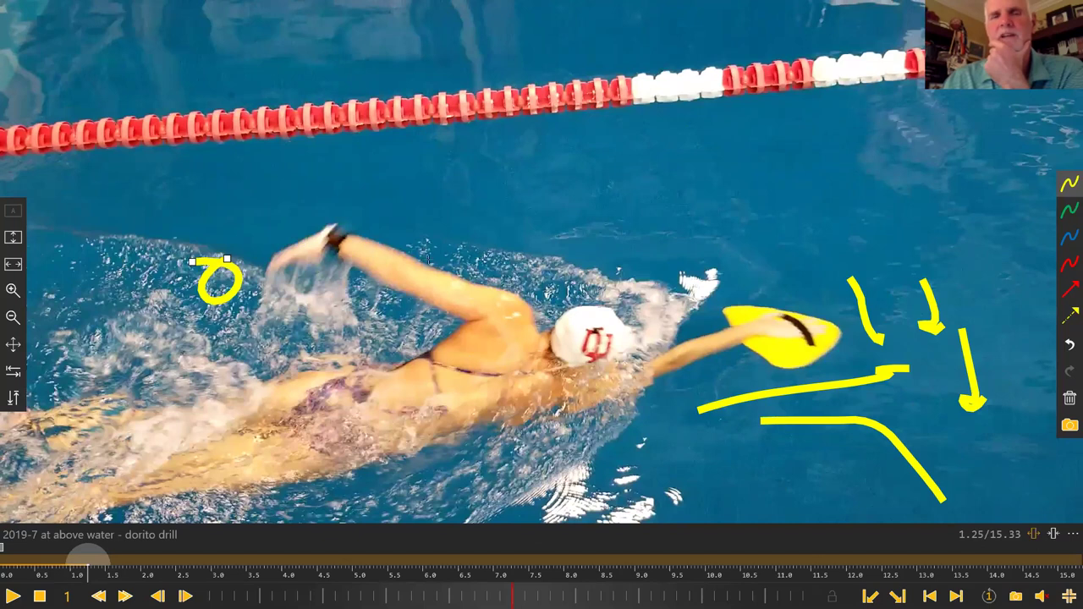
{"action": "mouse_move", "coordinate": [584, 313]}
{"action": "left_mouse_down"}
{"action": "mouse_move", "coordinate": [593, 326]}
{"action": "mouse_move", "coordinate": [567, 317]}
{"action": "left_mouse_up"}
{"action": "left_click_drag", "start_coordinate": [340, 236], "coordinate": [349, 233]}
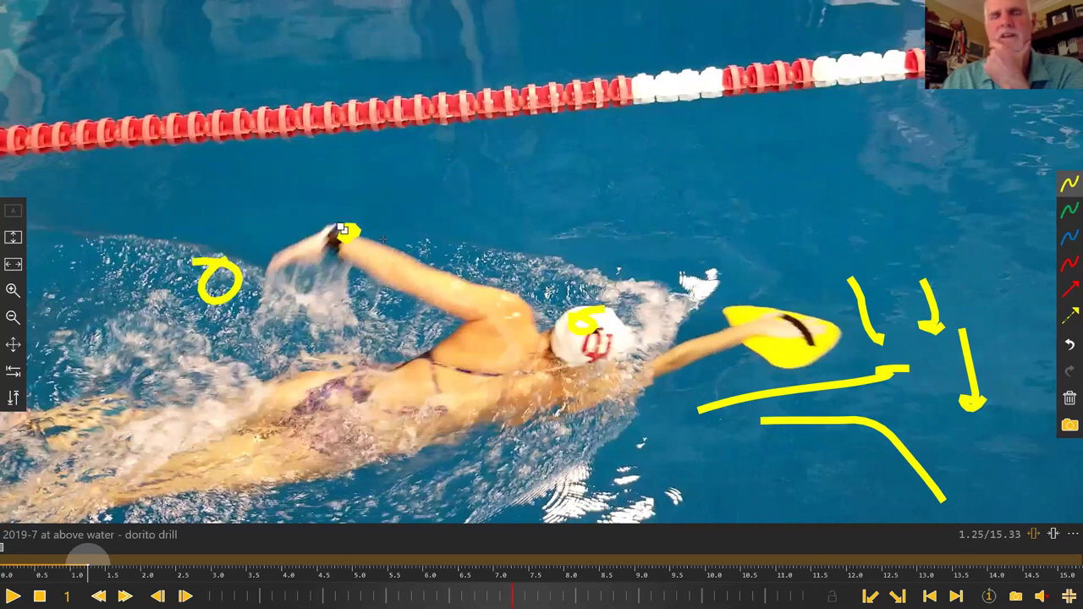
{"action": "mouse_move", "coordinate": [340, 266]}
{"action": "left_mouse_down"}
{"action": "mouse_move", "coordinate": [561, 190]}
{"action": "mouse_move", "coordinate": [539, 207]}
{"action": "left_mouse_up"}
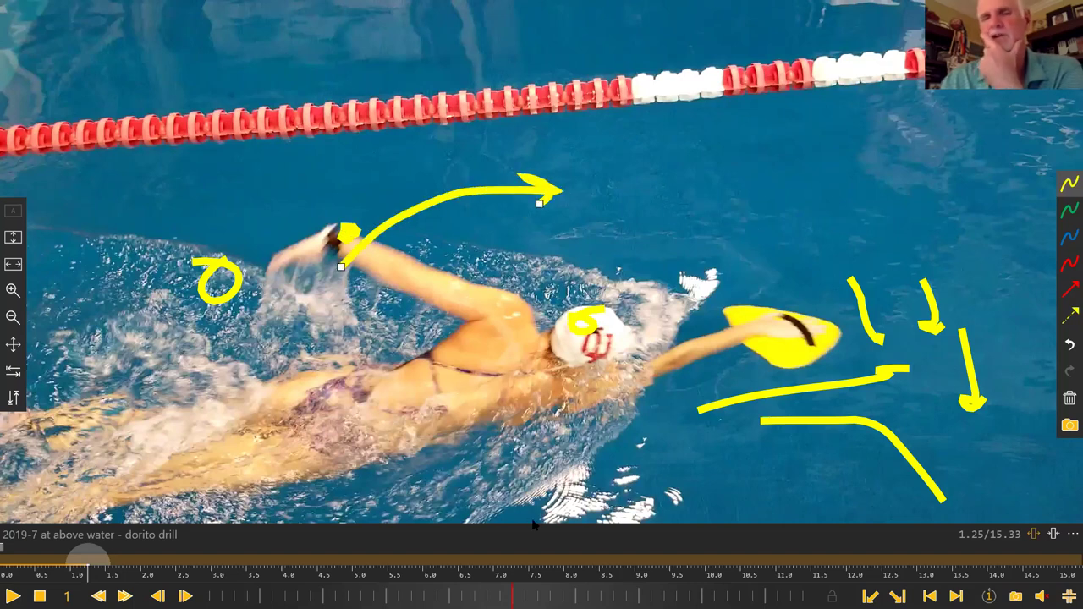
Step back and forth between about 1.03 s and 1.93 s to examine the arm recovery and hand entry against the drawn marks.
{"action": "key", "text": "Left"}
{"action": "key", "text": "Left"}
{"action": "key", "text": "Left"}
{"action": "key", "text": "Left"}
{"action": "key", "text": "Left"}
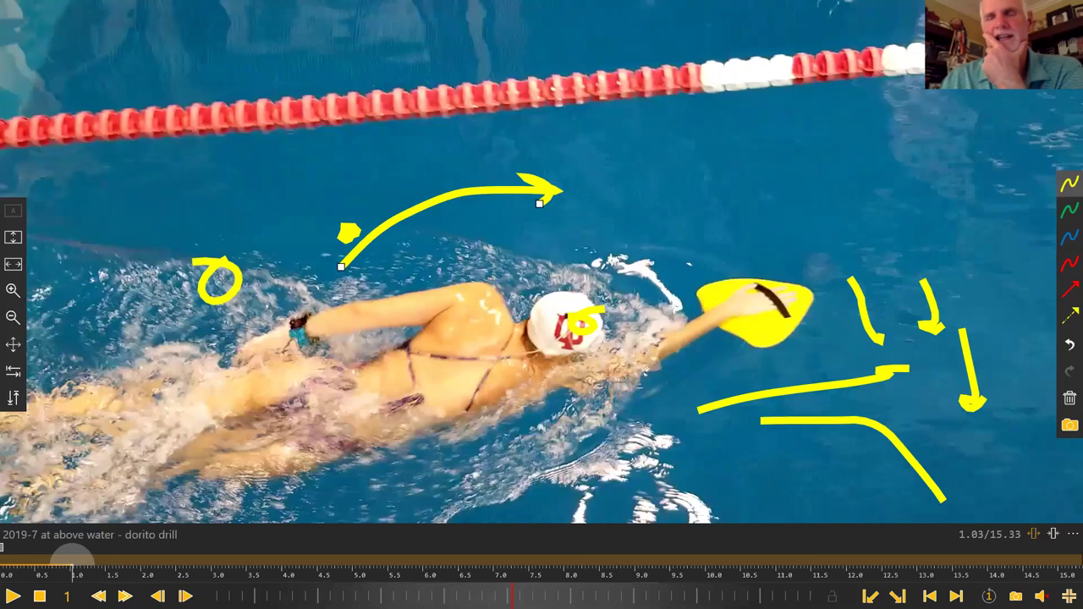
{"action": "key", "text": "Right"}
{"action": "key", "text": "Right"}
{"action": "key", "text": "Right"}
{"action": "key", "text": "Right"}
{"action": "key", "text": "Right"}
{"action": "key", "text": "Right"}
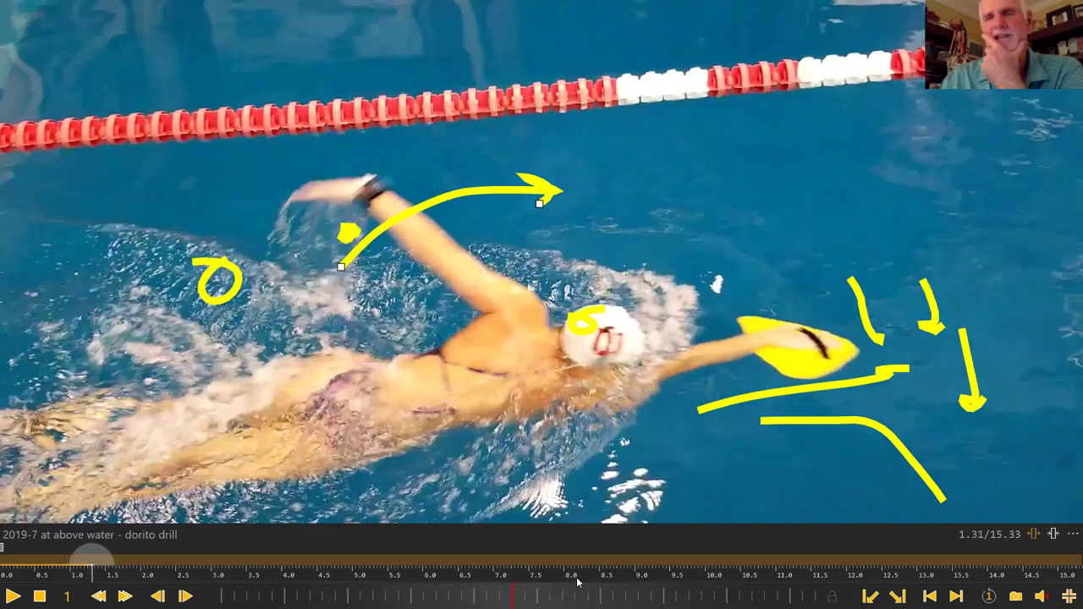
{"action": "key", "text": "Right"}
{"action": "key", "text": "Right"}
{"action": "key", "text": "Right"}
{"action": "key", "text": "Right"}
{"action": "key", "text": "Right"}
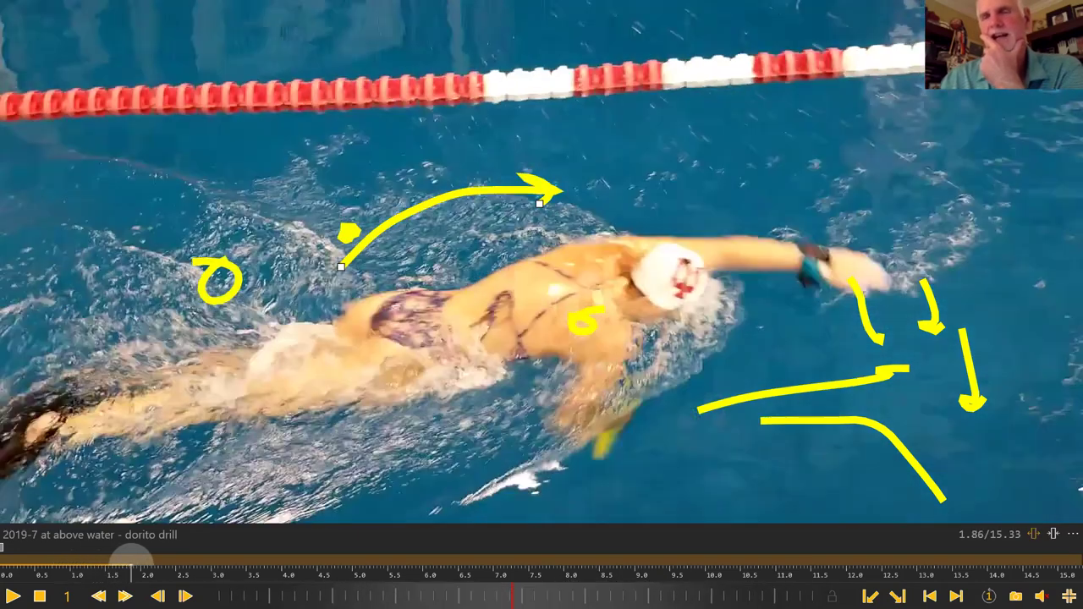
{"action": "key", "text": "Left"}
{"action": "key", "text": "Left"}
{"action": "key", "text": "Left"}
{"action": "key", "text": "Left"}
{"action": "key", "text": "Left"}
{"action": "key", "text": "Right"}
{"action": "key", "text": "Right"}
{"action": "key", "text": "Right"}
{"action": "key", "text": "Right"}
{"action": "key", "text": "Right"}
{"action": "key", "text": "Right"}
{"action": "key", "text": "Right"}
{"action": "key", "text": "Right"}
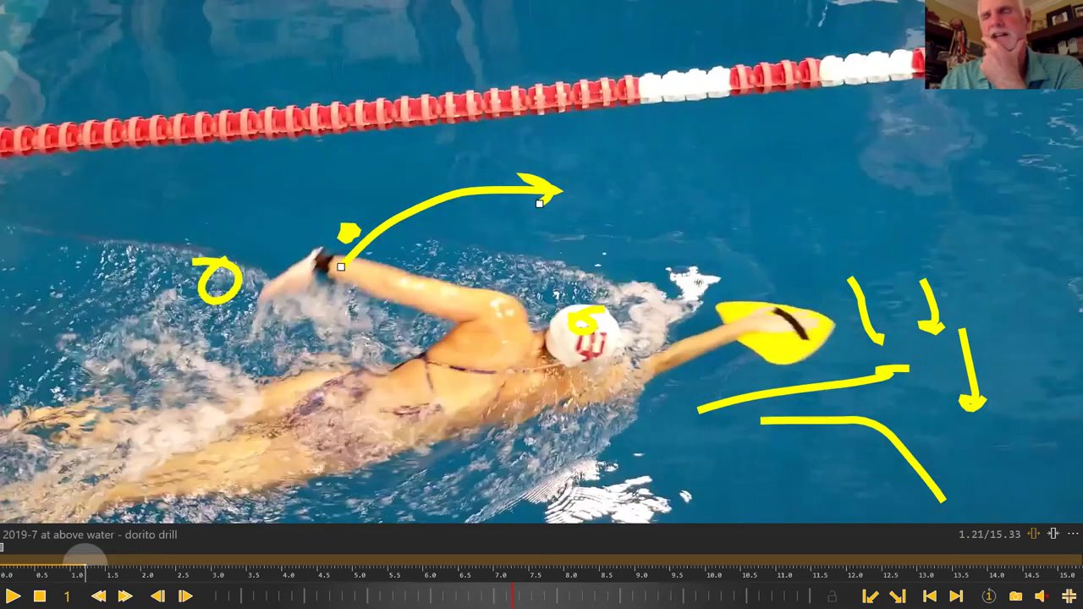
{"action": "key", "text": "Right"}
{"action": "key", "text": "Right"}
{"action": "key", "text": "Right"}
{"action": "key", "text": "Right"}
{"action": "key", "text": "Right"}
{"action": "key", "text": "Right"}
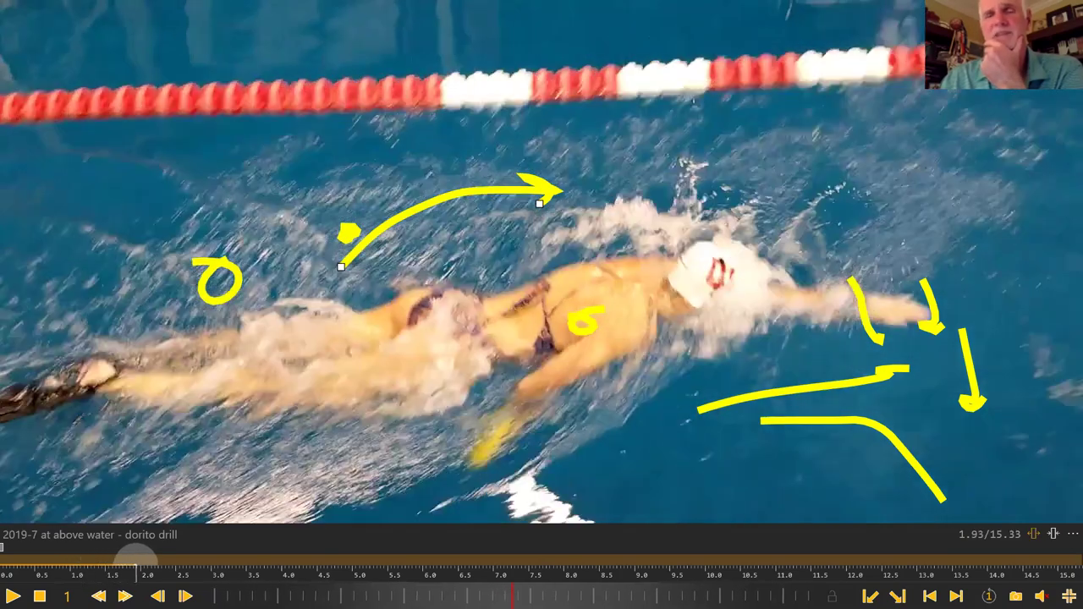
Return the drill clip to 1.25 s and clear all the drawings.
{"action": "key", "text": "Left"}
{"action": "key", "text": "Left"}
{"action": "key", "text": "Left"}
{"action": "key", "text": "Left"}
{"action": "key", "text": "Left"}
{"action": "key", "text": "Left"}
{"action": "key", "text": "Left"}
{"action": "key", "text": "Left"}
{"action": "key", "text": "Left"}
{"action": "key", "text": "Left"}
{"action": "key", "text": "Left"}
{"action": "key", "text": "Left"}
{"action": "key", "text": "Left"}
{"action": "key", "text": "Left"}
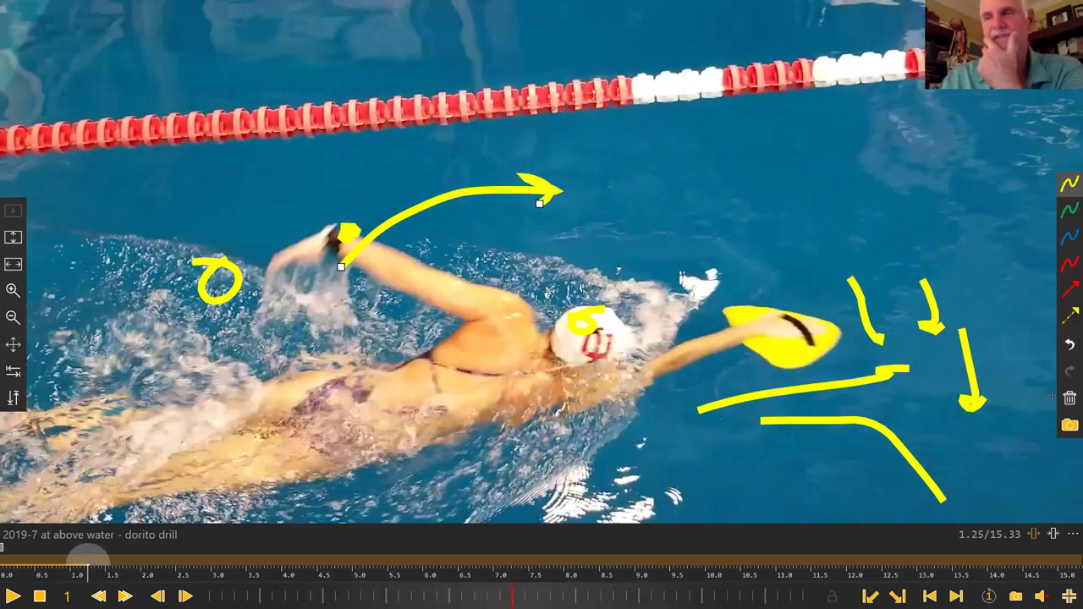
{"action": "left_click", "coordinate": [1069, 399]}
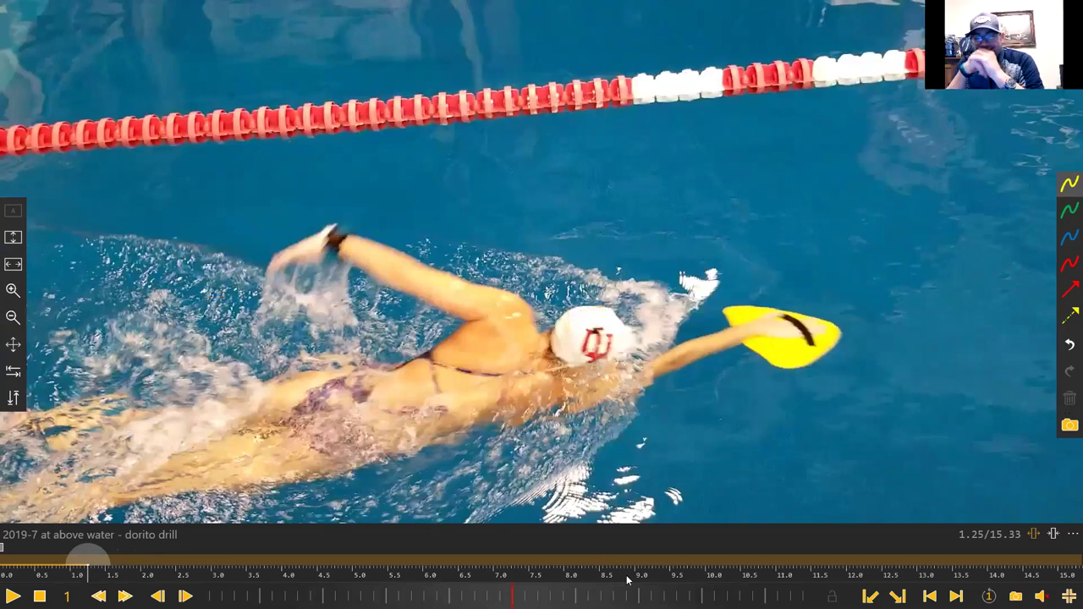
Step the drill clip backward and forward again to about 1.26 s to examine the start of the arm recovery.
{"action": "key", "text": "Left"}
{"action": "key", "text": "Left"}
{"action": "key", "text": "Left"}
{"action": "key", "text": "Left"}
{"action": "key", "text": "Left"}
{"action": "key", "text": "Left"}
{"action": "key", "text": "Left"}
{"action": "key", "text": "Left"}
{"action": "key", "text": "Left"}
{"action": "key", "text": "Left"}
{"action": "key", "text": "Left"}
{"action": "key", "text": "Left"}
{"action": "key", "text": "Left"}
{"action": "key", "text": "Right"}
{"action": "key", "text": "Right"}
{"action": "key", "text": "Right"}
{"action": "key", "text": "Right"}
{"action": "key", "text": "Right"}
{"action": "key", "text": "Right"}
{"action": "key", "text": "Right"}
{"action": "key", "text": "Right"}
{"action": "key", "text": "Right"}
{"action": "key", "text": "Right"}
{"action": "key", "text": "Right"}
{"action": "key", "text": "Right"}
{"action": "key", "text": "Right"}
{"action": "key", "text": "Right"}
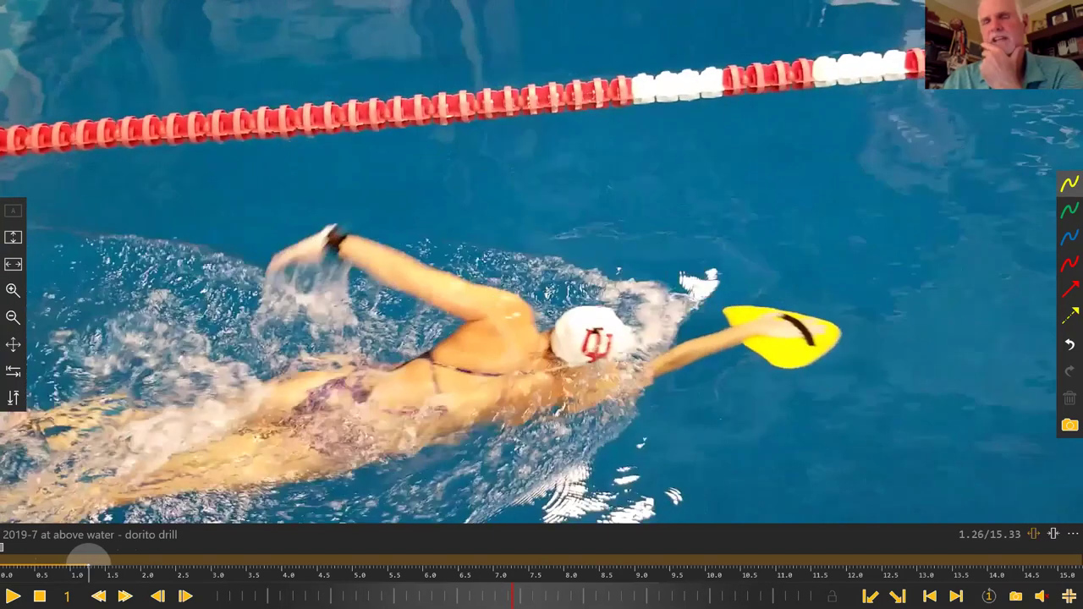
Advance to about 1.45 s and sketch yellow strokes along the paddle arm, across the raised arm and from that arm to the paddle.
{"action": "key", "text": "Right"}
{"action": "key", "text": "Right"}
{"action": "key", "text": "Right"}
{"action": "key", "text": "Right"}
{"action": "key", "text": "Right"}
{"action": "key", "text": "Right"}
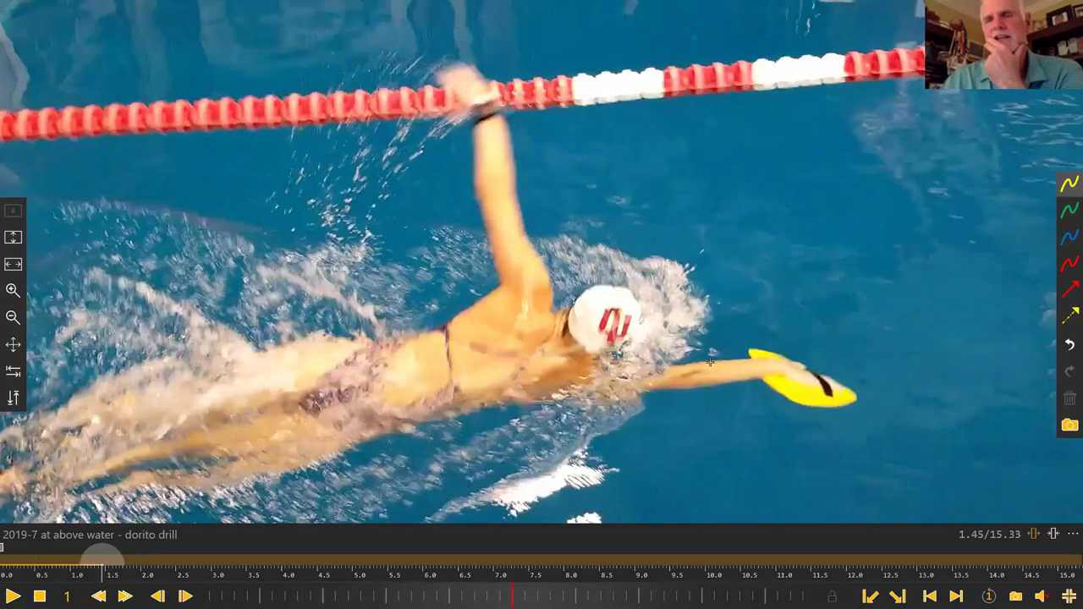
{"action": "mouse_move", "coordinate": [723, 361]}
{"action": "left_mouse_down"}
{"action": "mouse_move", "coordinate": [808, 384]}
{"action": "mouse_move", "coordinate": [842, 406]}
{"action": "left_mouse_up"}
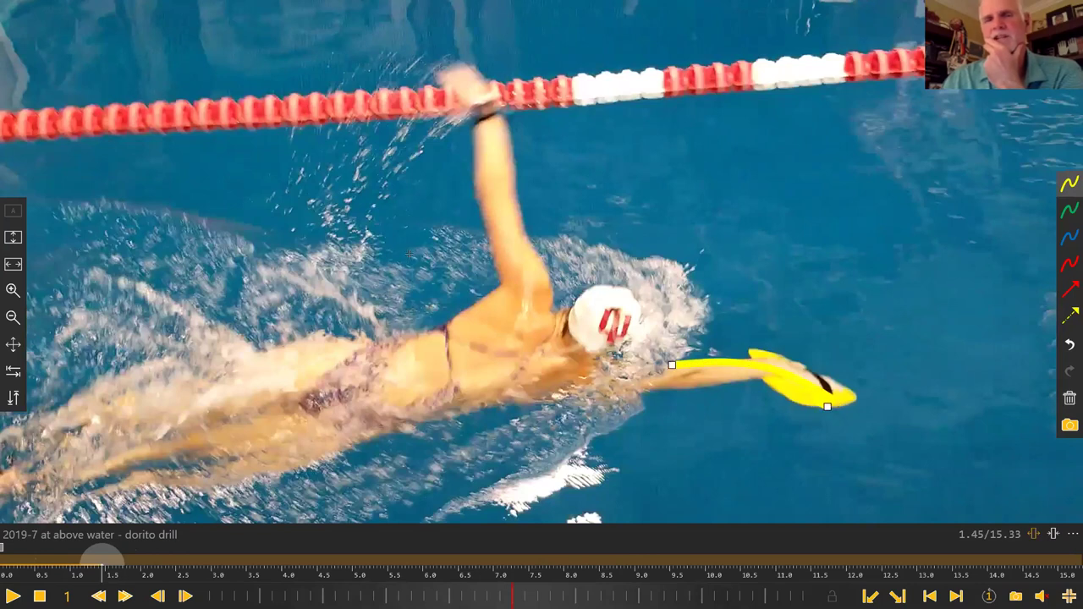
{"action": "mouse_move", "coordinate": [386, 247]}
{"action": "left_mouse_down"}
{"action": "mouse_move", "coordinate": [617, 181]}
{"action": "mouse_move", "coordinate": [600, 182]}
{"action": "left_mouse_up"}
{"action": "mouse_move", "coordinate": [458, 143]}
{"action": "left_mouse_down"}
{"action": "mouse_move", "coordinate": [566, 310]}
{"action": "mouse_move", "coordinate": [664, 384]}
{"action": "mouse_move", "coordinate": [775, 395]}
{"action": "left_mouse_up"}
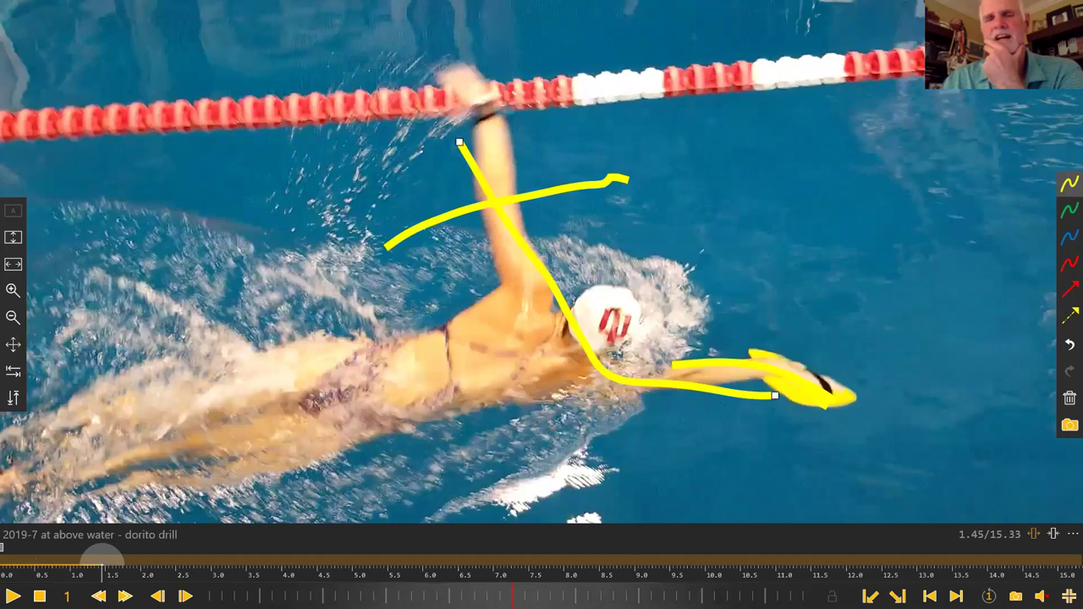
Scrub ahead to about 1.96 s and back to 1.06 s, and circle the trailing wrist and the paddle hand in yellow.
{"action": "left_click_drag", "start_coordinate": [103, 558], "coordinate": [140, 556]}
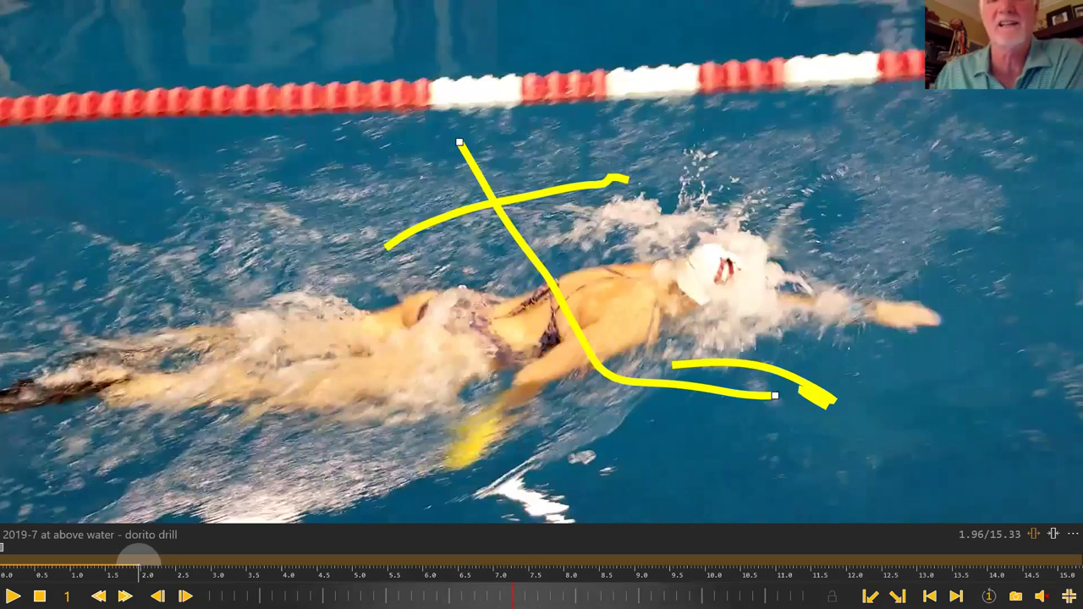
{"action": "left_click_drag", "start_coordinate": [140, 556], "coordinate": [75, 556]}
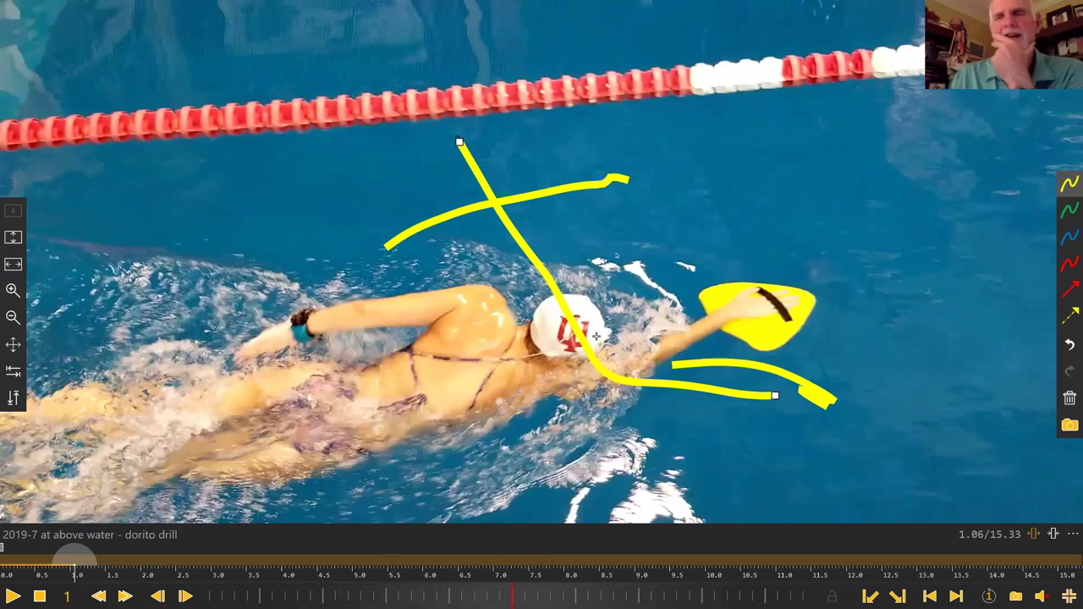
{"action": "mouse_move", "coordinate": [288, 295]}
{"action": "left_mouse_down"}
{"action": "mouse_move", "coordinate": [278, 338]}
{"action": "mouse_move", "coordinate": [254, 290]}
{"action": "left_mouse_up"}
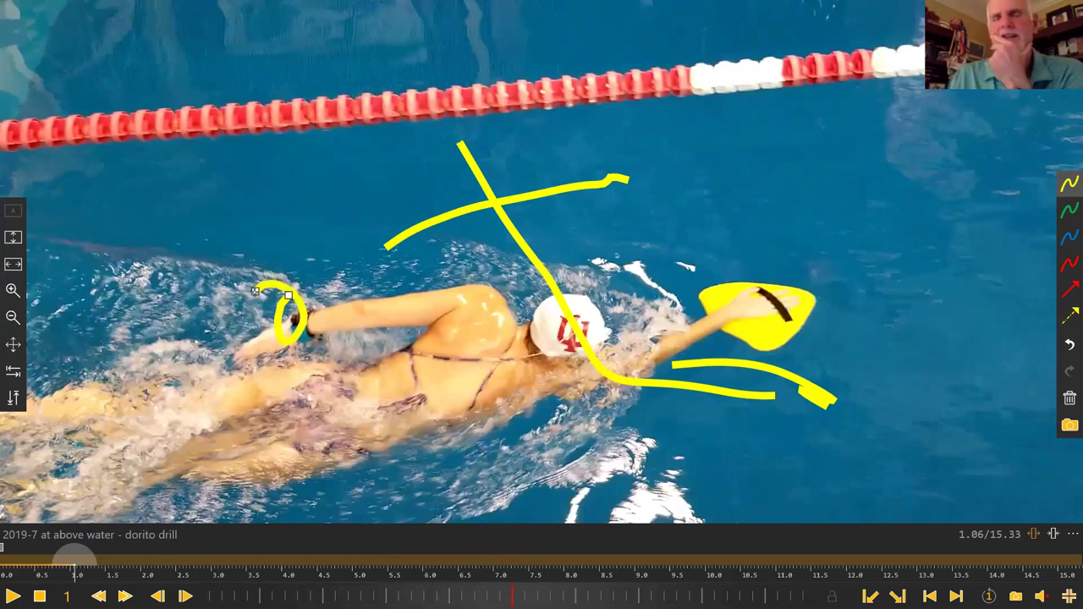
{"action": "mouse_move", "coordinate": [792, 285]}
{"action": "left_mouse_down"}
{"action": "mouse_move", "coordinate": [746, 296]}
{"action": "mouse_move", "coordinate": [798, 323]}
{"action": "mouse_move", "coordinate": [779, 287]}
{"action": "left_mouse_up"}
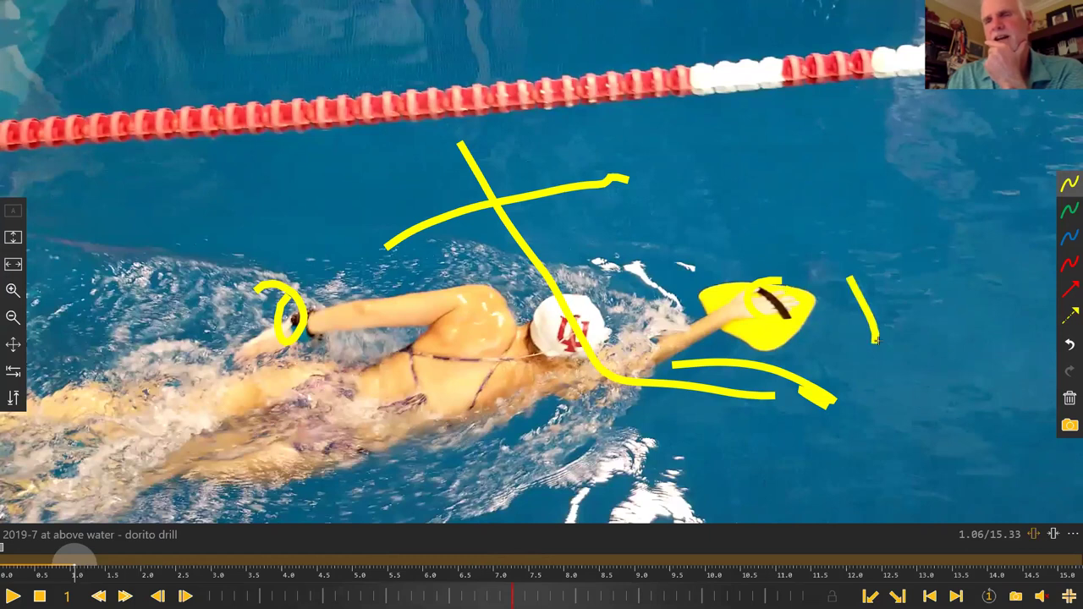
Sketch a yellow line and downward strokes ahead of the paddle, a descending curve beyond them and a long forward arrow above.
{"action": "mouse_move", "coordinate": [856, 281]}
{"action": "left_mouse_down"}
{"action": "mouse_move", "coordinate": [926, 239]}
{"action": "mouse_move", "coordinate": [852, 277]}
{"action": "mouse_move", "coordinate": [942, 246]}
{"action": "left_mouse_up"}
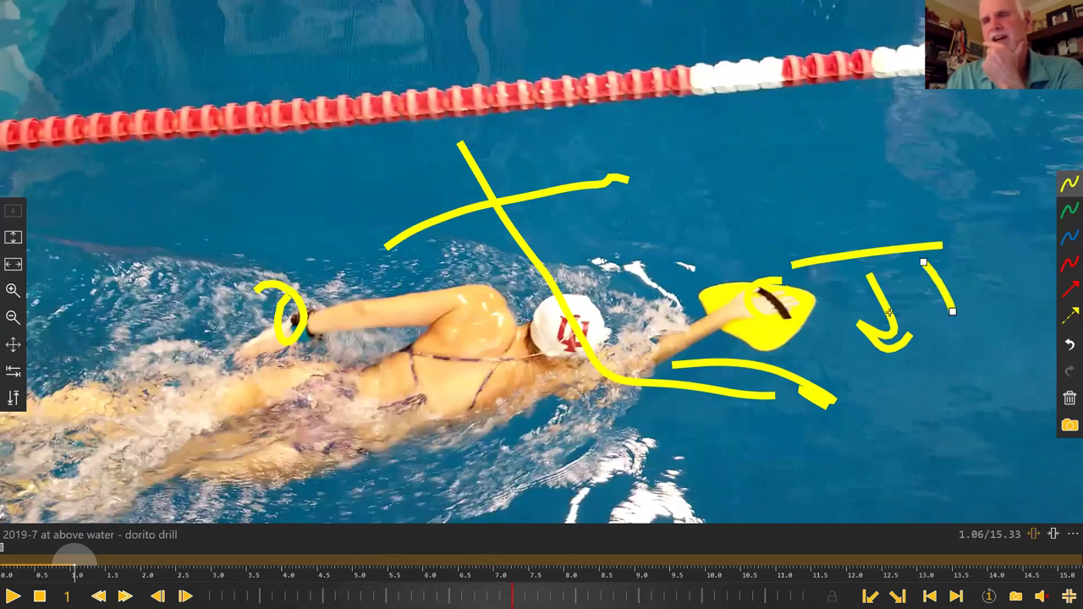
{"action": "mouse_move", "coordinate": [911, 306]}
{"action": "left_mouse_down"}
{"action": "mouse_move", "coordinate": [1005, 349]}
{"action": "mouse_move", "coordinate": [1032, 401]}
{"action": "left_mouse_up"}
{"action": "mouse_move", "coordinate": [648, 248]}
{"action": "left_mouse_down"}
{"action": "mouse_move", "coordinate": [861, 185]}
{"action": "mouse_move", "coordinate": [904, 184]}
{"action": "left_mouse_up"}
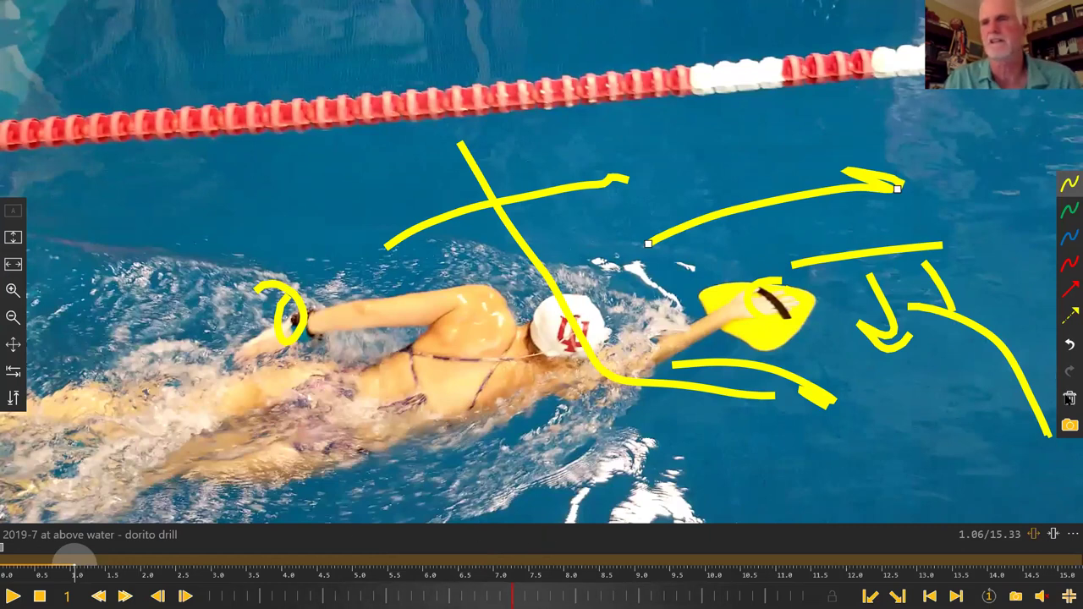
Clear the drawings, play the drill clip through to its end and replay it from about 1.25 s.
{"action": "left_click", "coordinate": [1069, 398]}
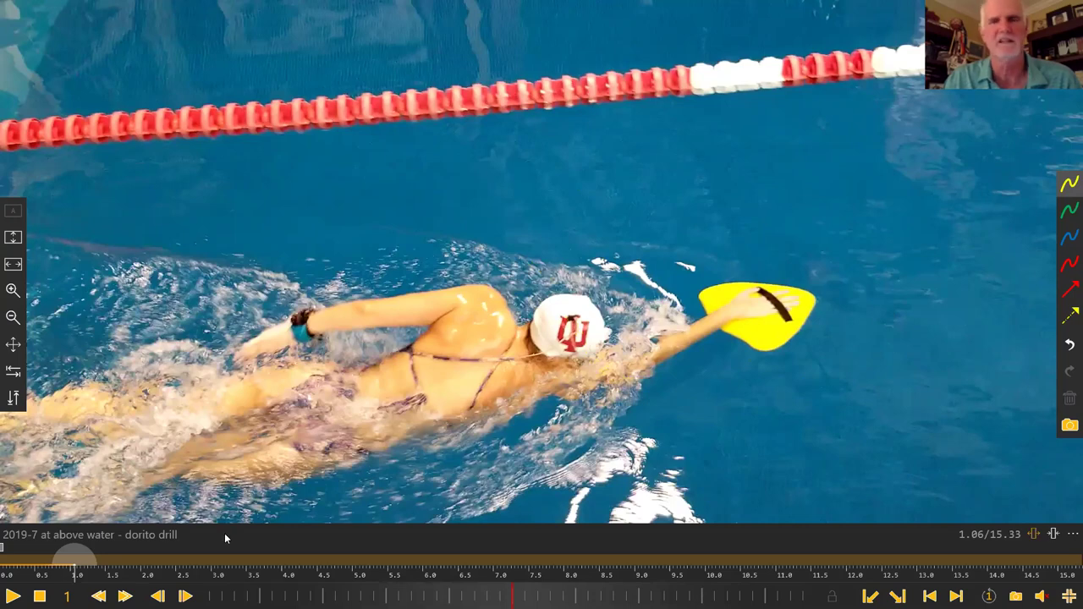
{"action": "key", "text": "space"}
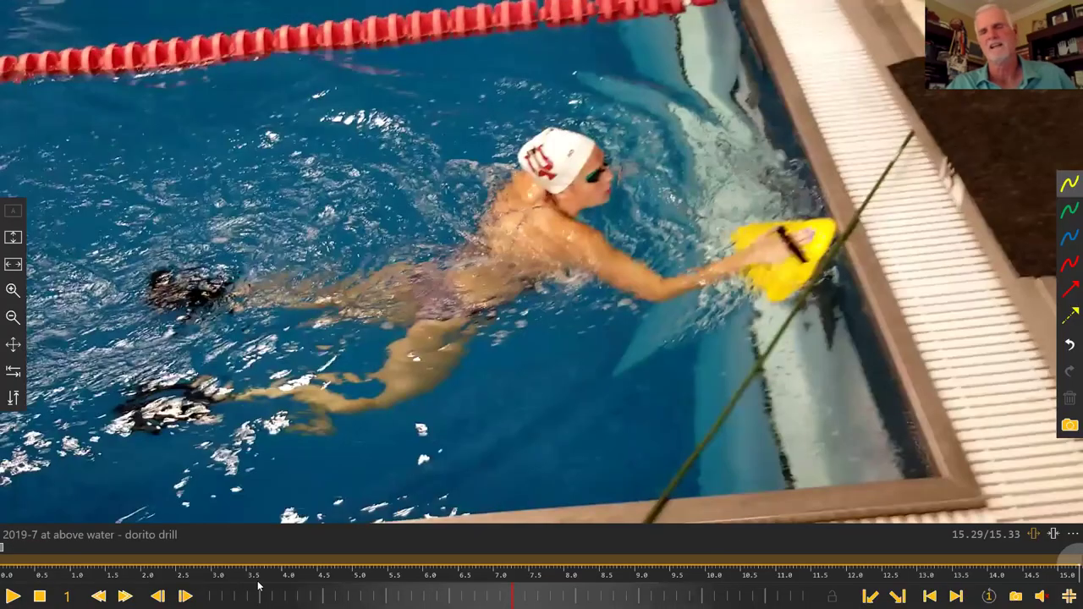
{"action": "left_click", "coordinate": [88, 557]}
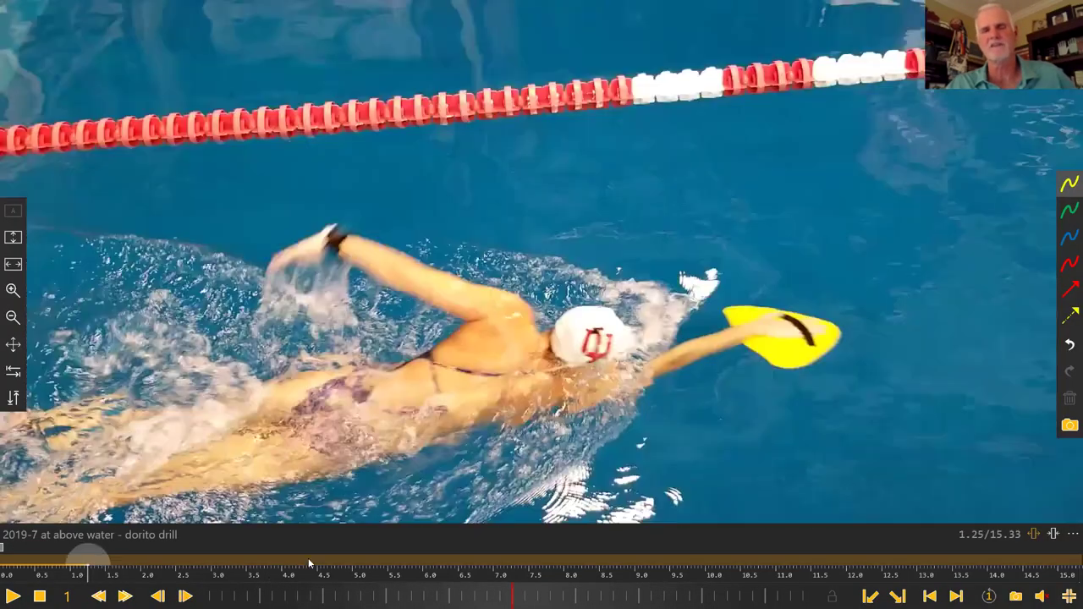
{"action": "key", "text": "space"}
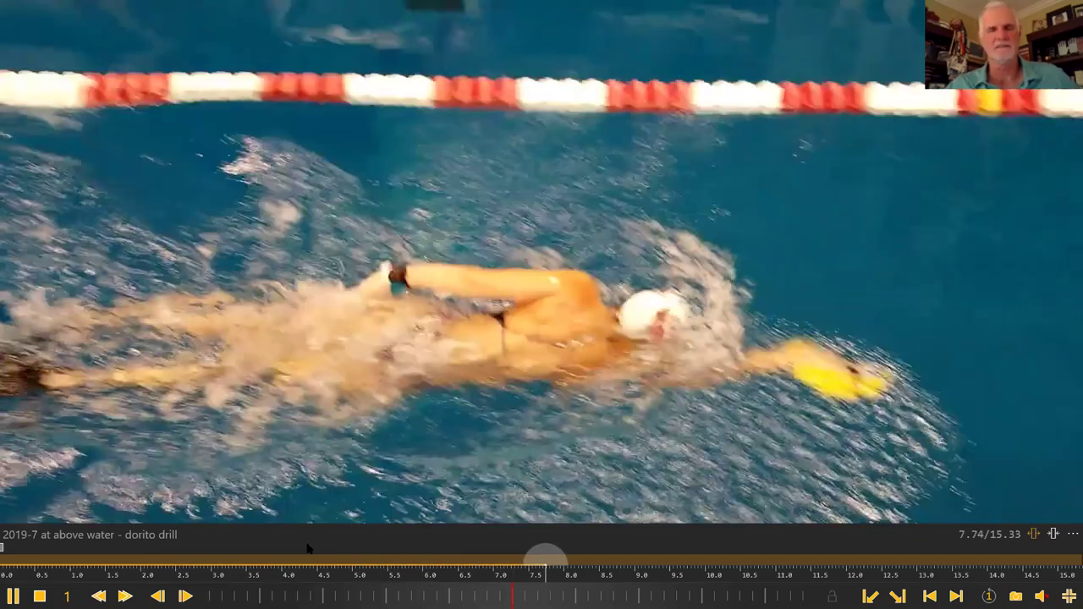
Leave the full-screen view and open the FREESTYLE folder inside the BRAIN TRAINING CAMP folder of the library.
{"action": "key", "text": "Escape"}
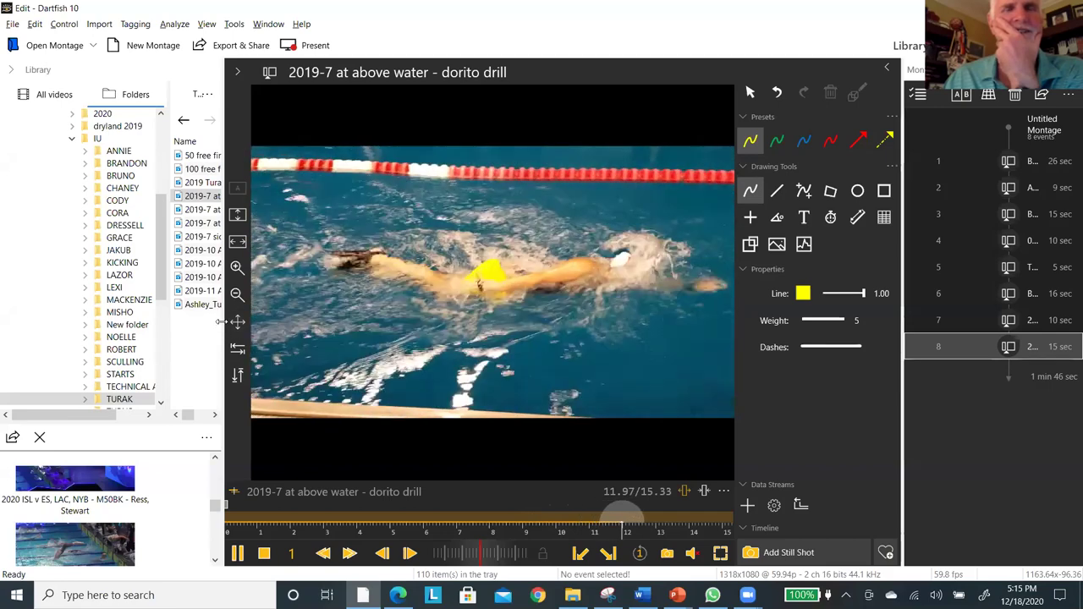
{"action": "mouse_move", "coordinate": [189, 325]}
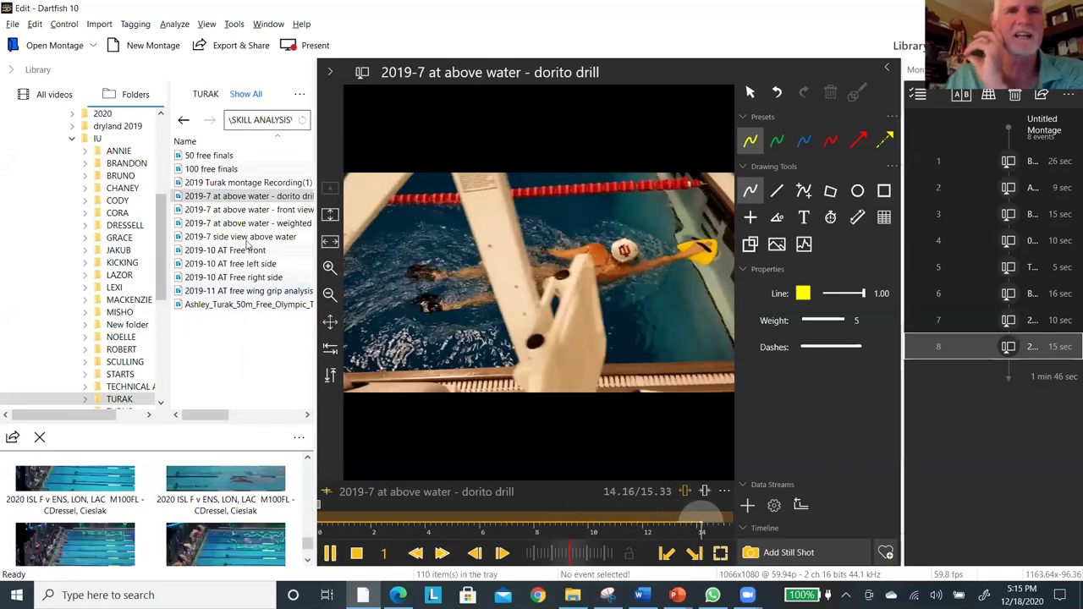
{"action": "left_click_drag", "start_coordinate": [163, 242], "coordinate": [160, 159]}
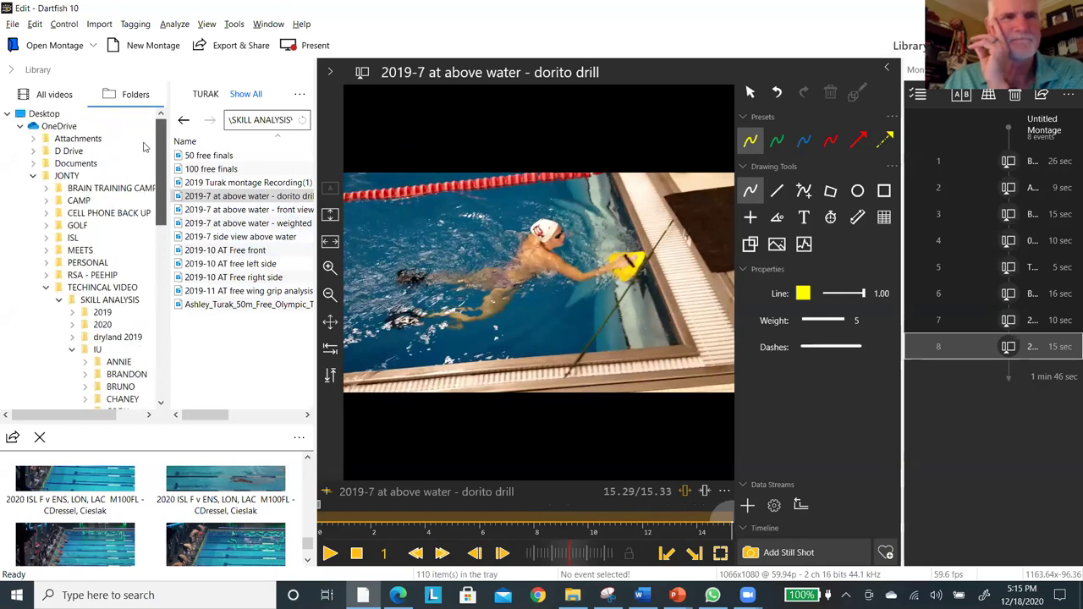
{"action": "left_click", "coordinate": [46, 189]}
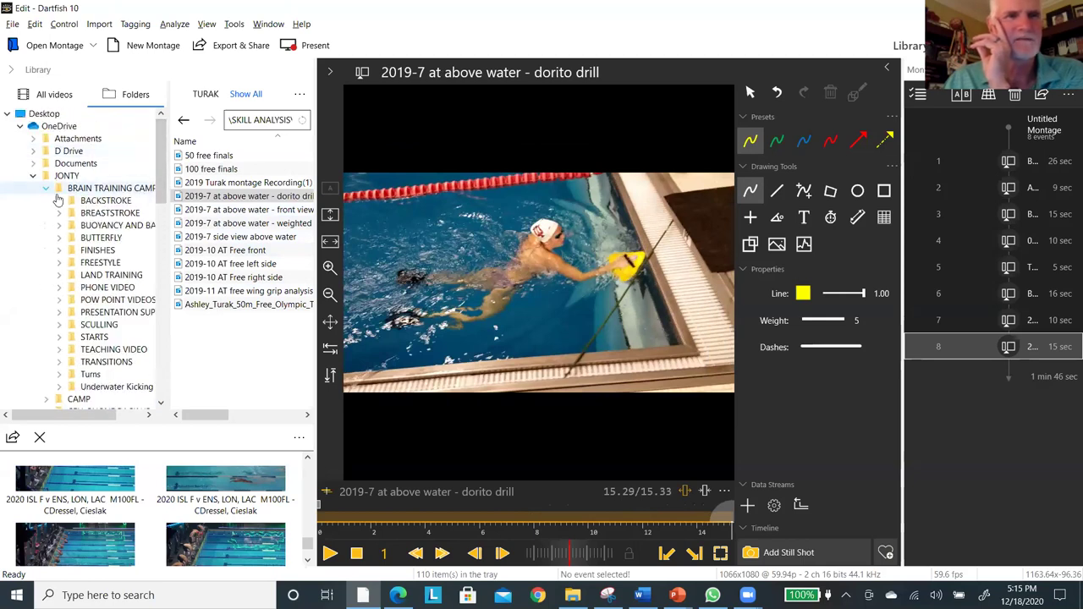
{"action": "left_click", "coordinate": [78, 267]}
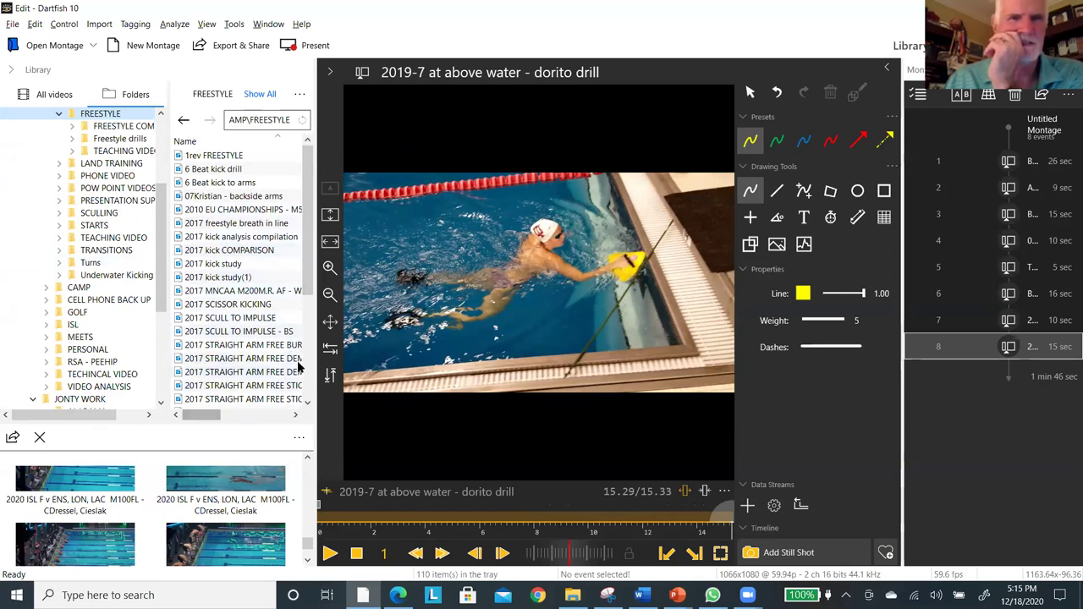
Load the clip "FR DRILL - KICK TO SWIM" from the FREESTYLE folder.
{"action": "scroll", "coordinate": [260, 366], "scroll_direction": "down", "scroll_amount": 3}
{"action": "scroll", "coordinate": [261, 342], "scroll_direction": "down", "scroll_amount": 1}
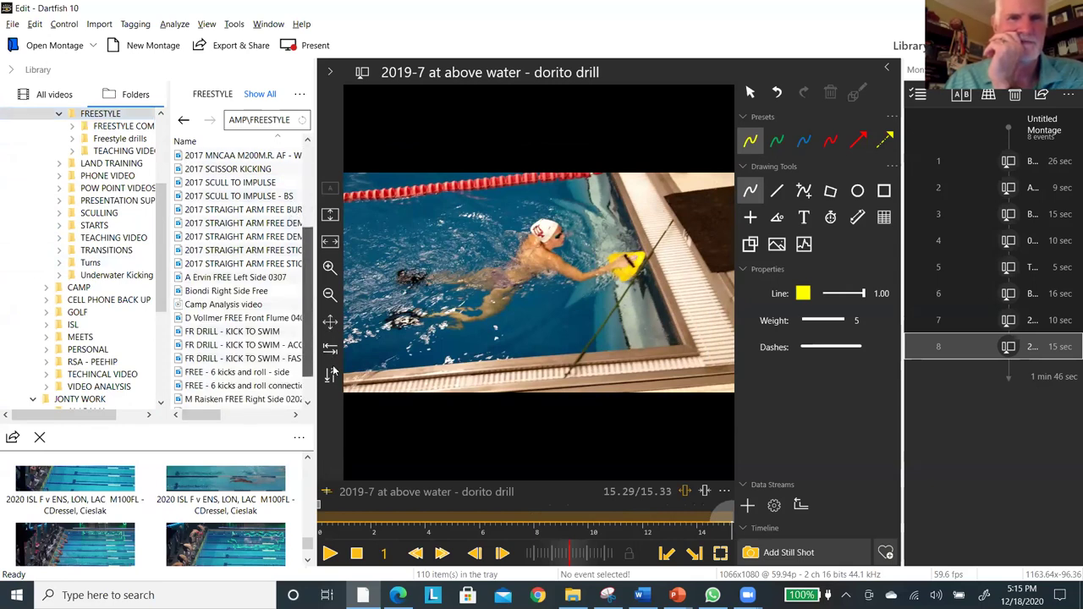
{"action": "double_click", "coordinate": [229, 333]}
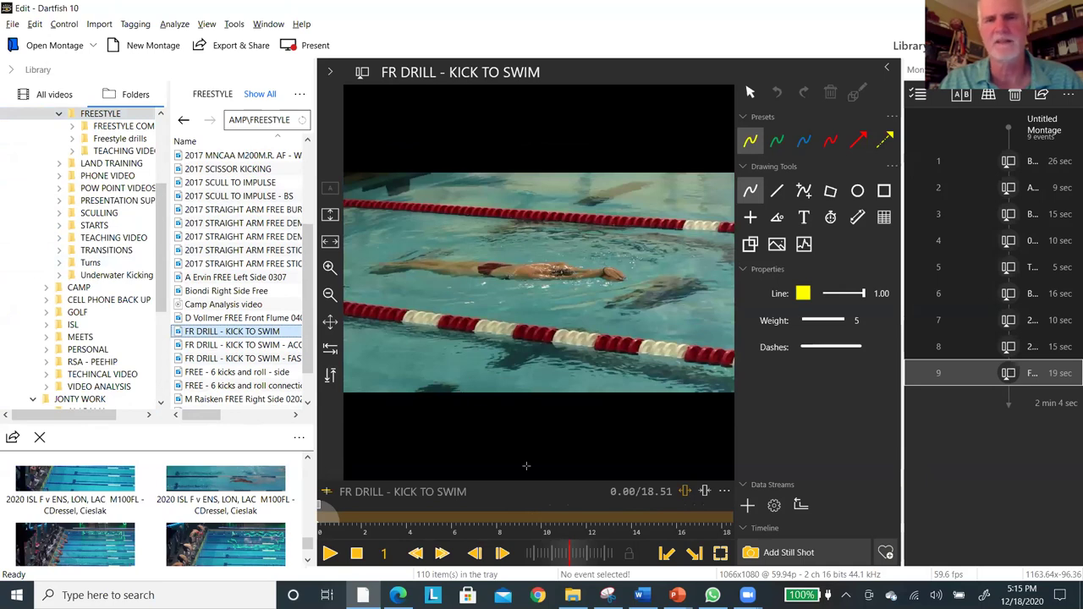
Play the kick-to-swim clip to about 0.6 s, show it full screen and draw a long yellow line above the swimmer's body.
{"action": "key", "text": "space"}
{"action": "key", "text": "space"}
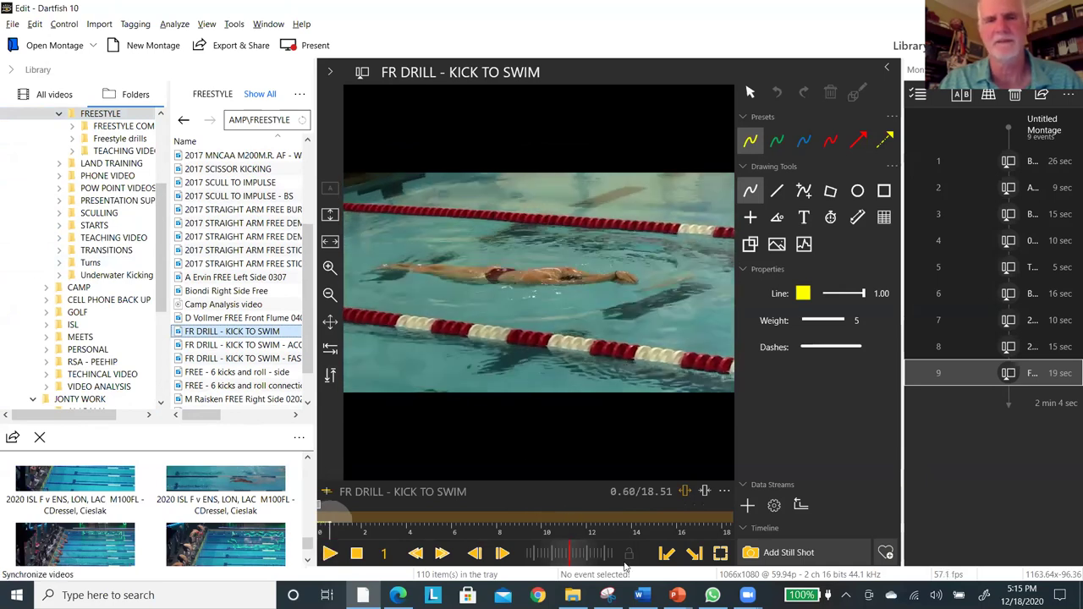
{"action": "left_click", "coordinate": [721, 553]}
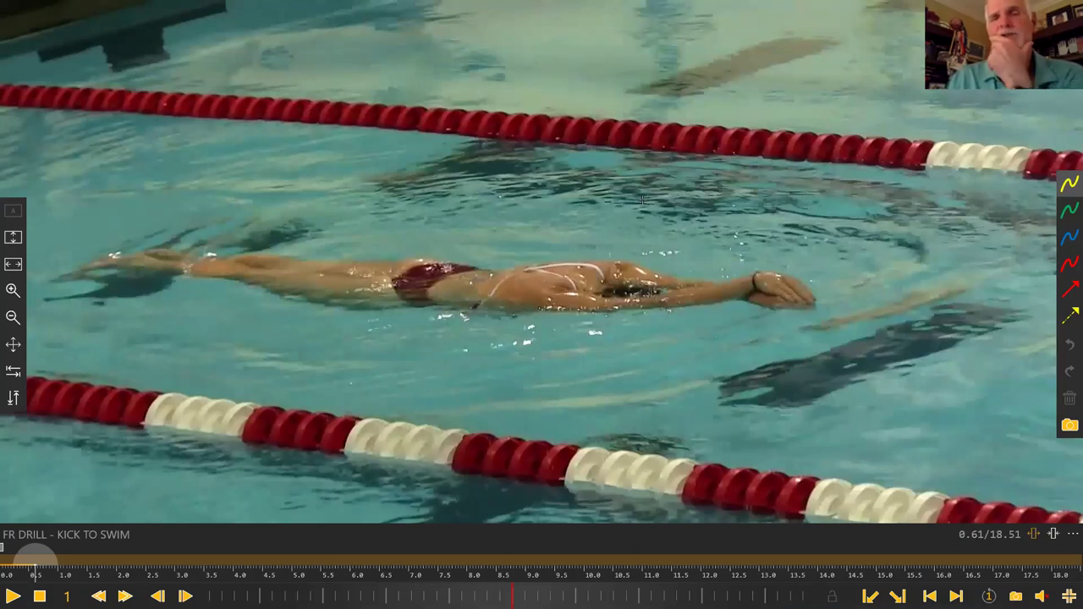
{"action": "left_click_drag", "start_coordinate": [251, 195], "coordinate": [813, 208]}
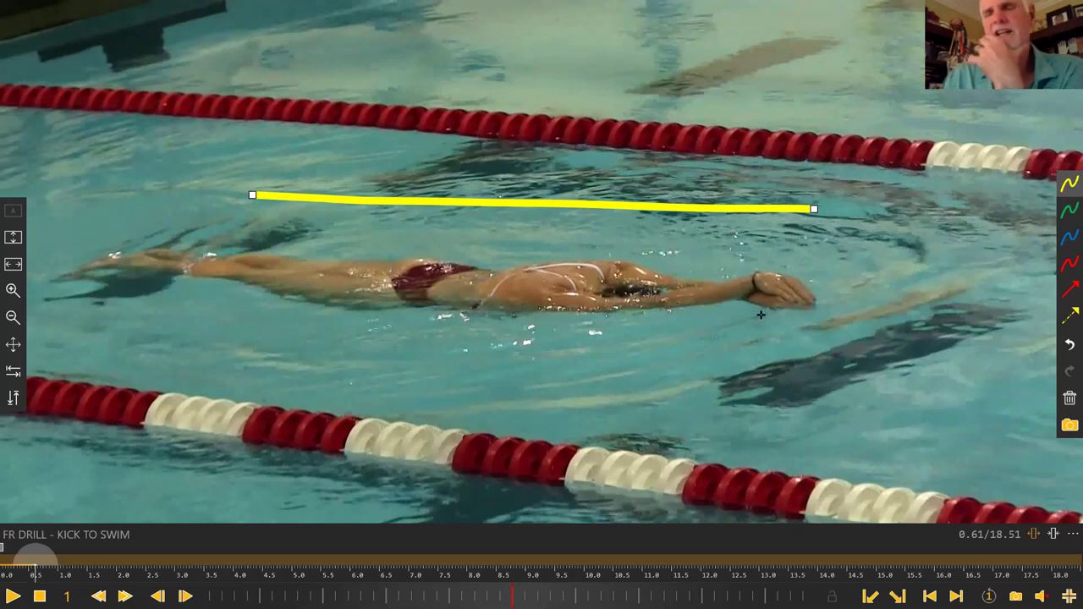
Draw a bent yellow line in the water below the swimmer's upper body and clear all drawings from the frame.
{"action": "mouse_move", "coordinate": [567, 333]}
{"action": "left_mouse_down"}
{"action": "mouse_move", "coordinate": [665, 370]}
{"action": "mouse_move", "coordinate": [685, 436]}
{"action": "left_mouse_up"}
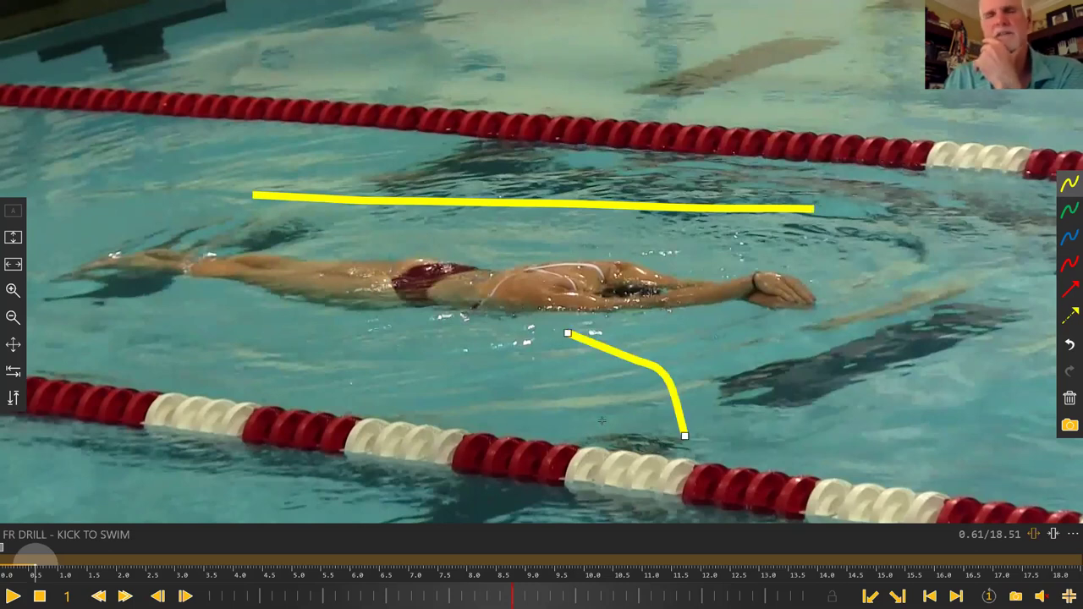
{"action": "left_click", "coordinate": [1070, 398]}
{"action": "left_click", "coordinate": [1070, 398]}
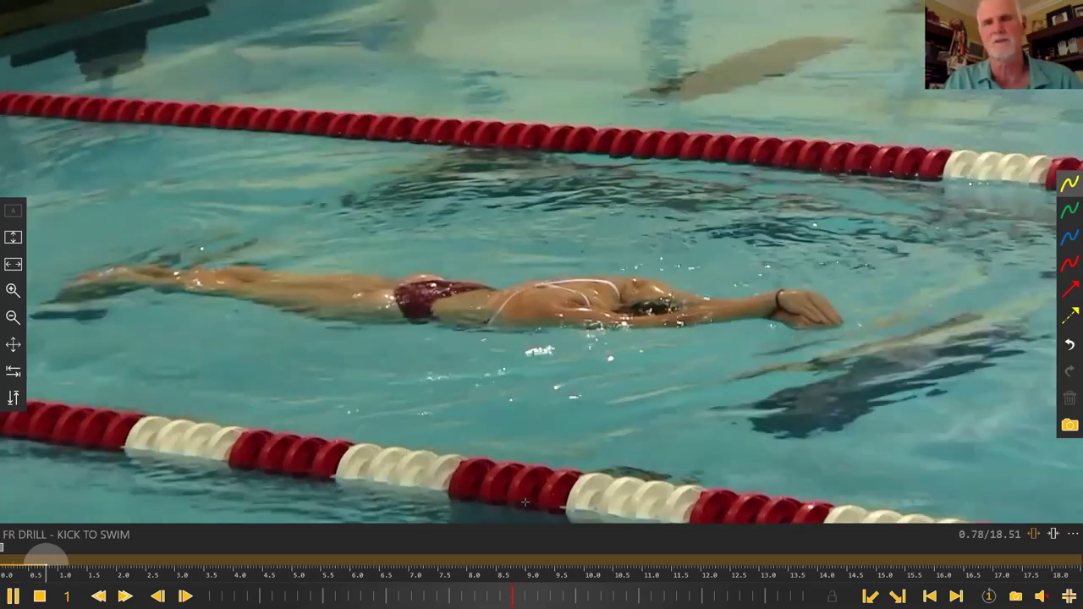
Play the kick-to-swim clip on, pausing at about 2.45 s and again at about 17.73 s, when the swimmer is swimming freestyle.
{"action": "key", "text": "space"}
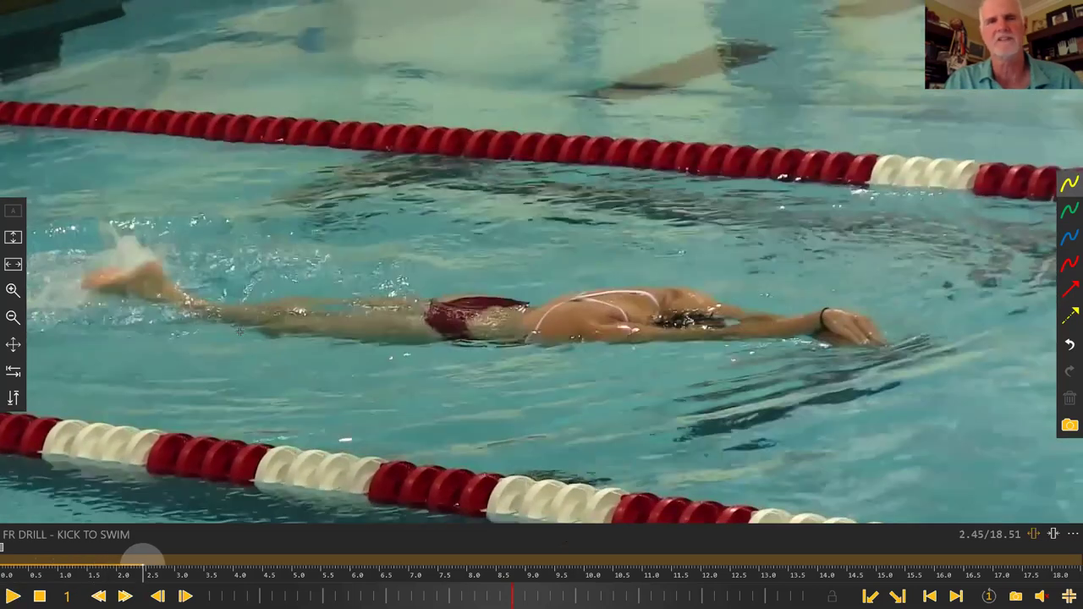
{"action": "key", "text": "space"}
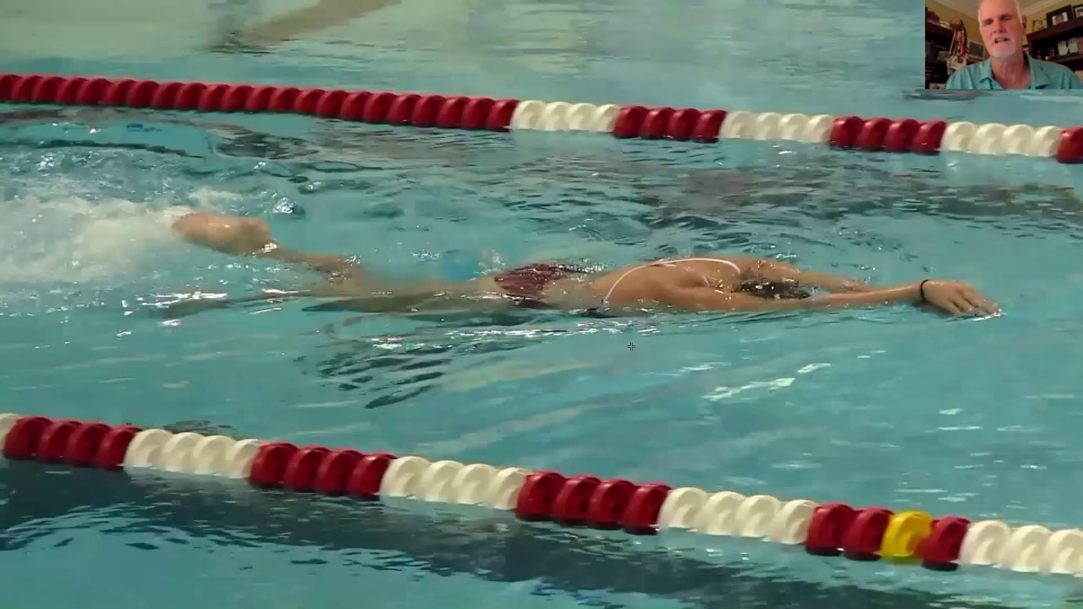
{"action": "key", "text": "space"}
{"action": "left_click_drag", "start_coordinate": [379, 293], "coordinate": [927, 295]}
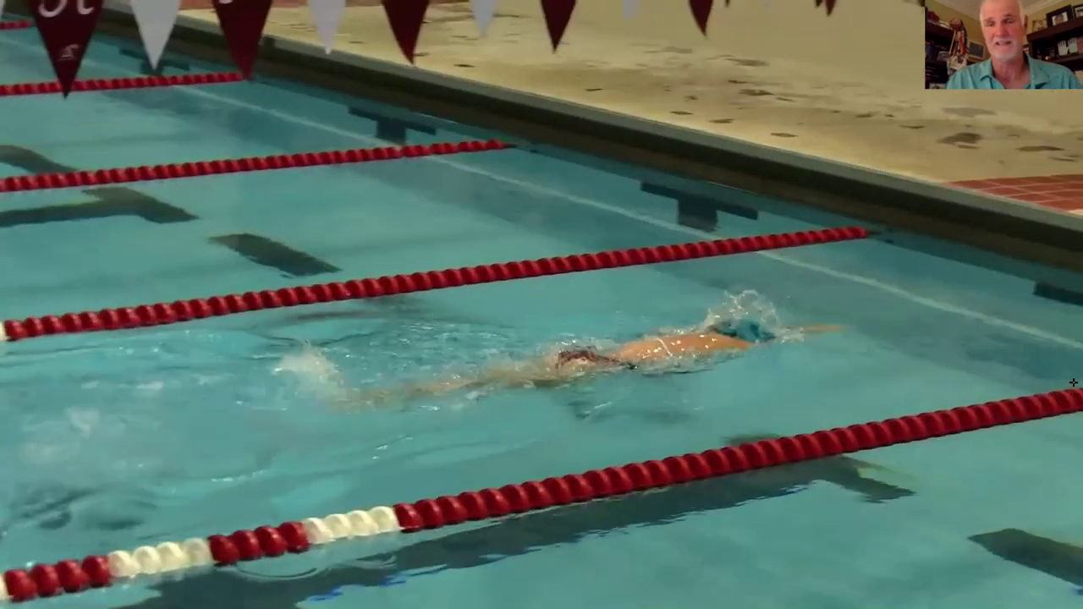
{"action": "mouse_move", "coordinate": [932, 294]}
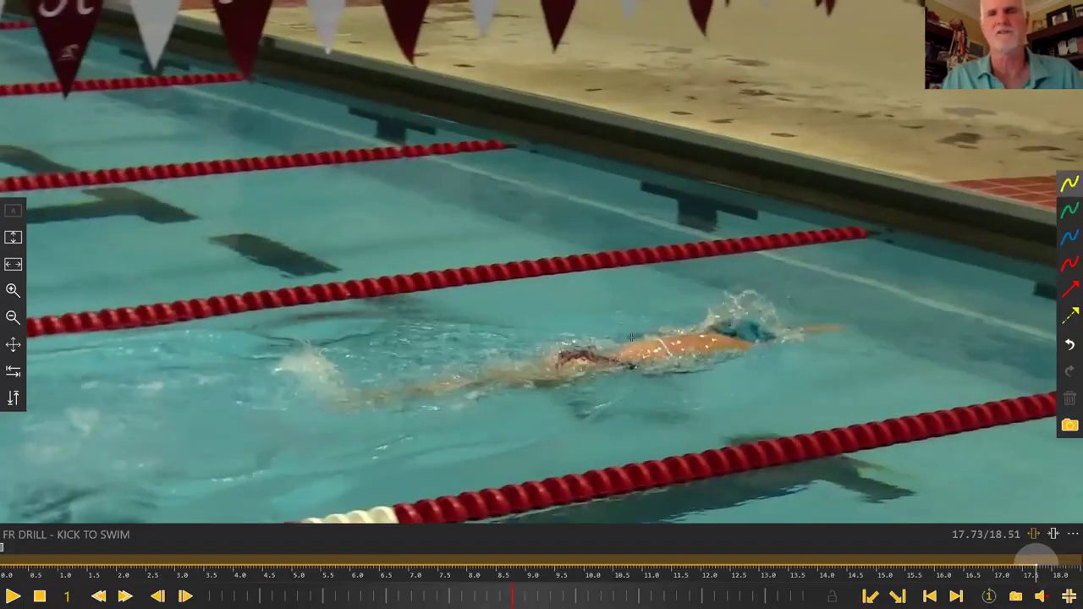
Leave the full-screen view and draw two long yellow lines, one above and one below the swimmer's body.
{"action": "key", "text": "Escape"}
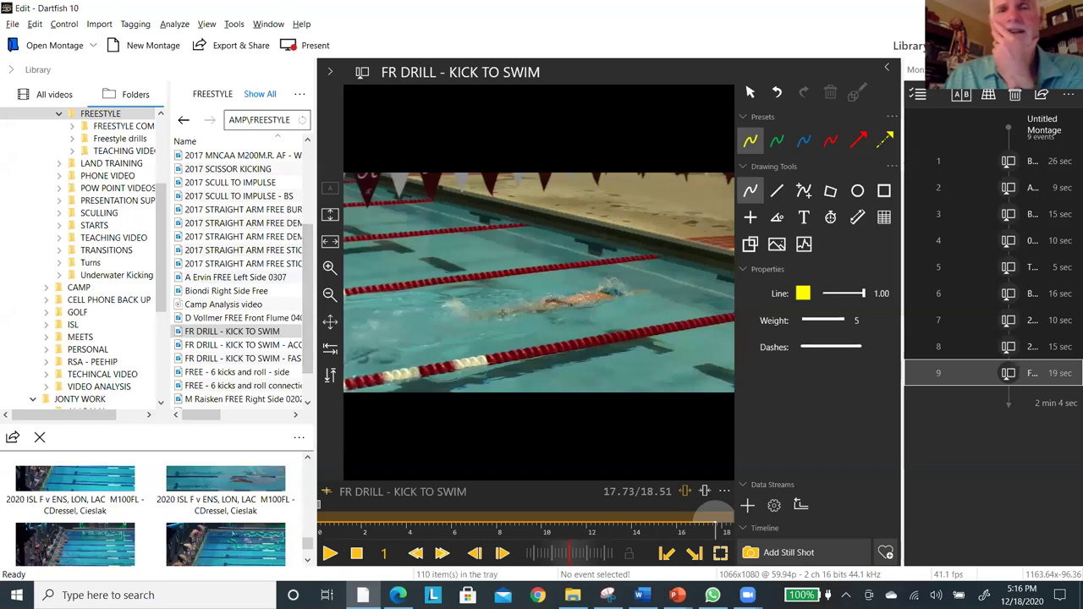
{"action": "left_click_drag", "start_coordinate": [430, 312], "coordinate": [636, 289]}
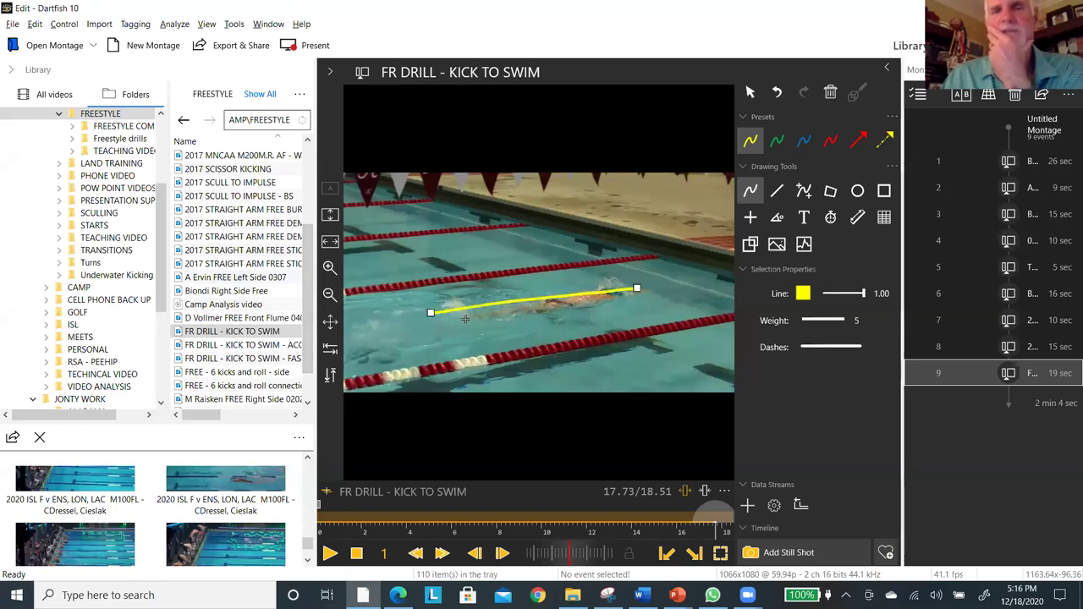
{"action": "left_click_drag", "start_coordinate": [471, 323], "coordinate": [614, 311]}
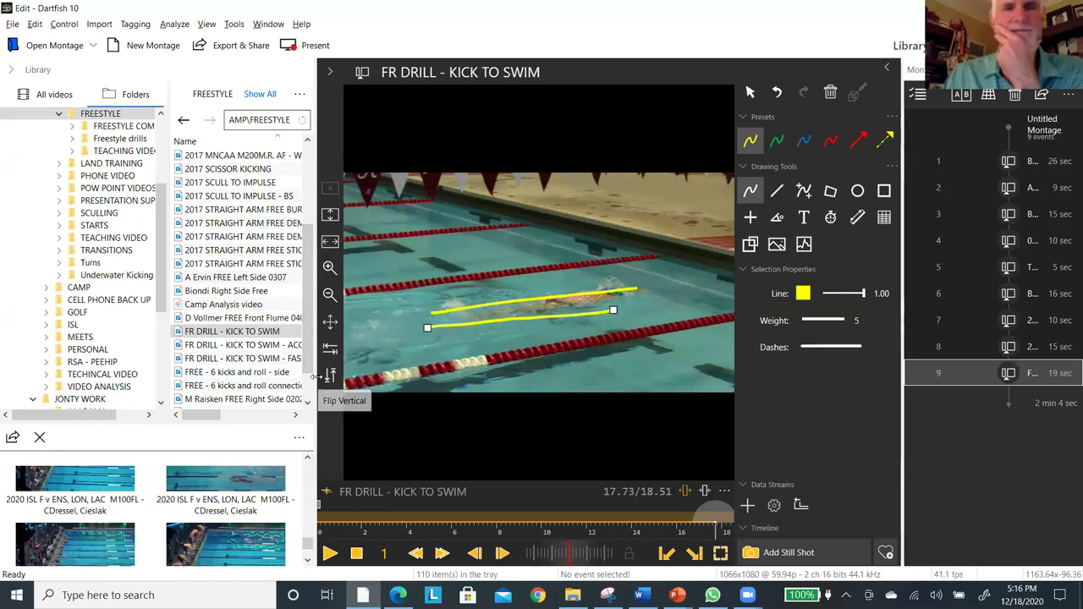
Load the clip "FR DRILL - KICK TO SWIM - FASTER" from the FREESTYLE folder and play it full screen.
{"action": "double_click", "coordinate": [262, 359]}
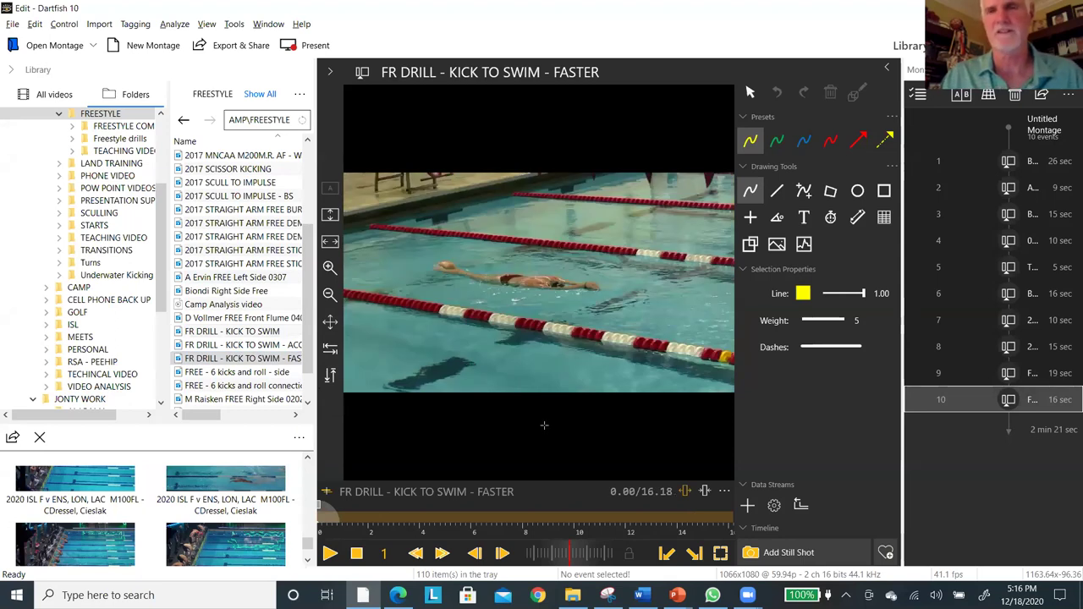
{"action": "key", "text": "space"}
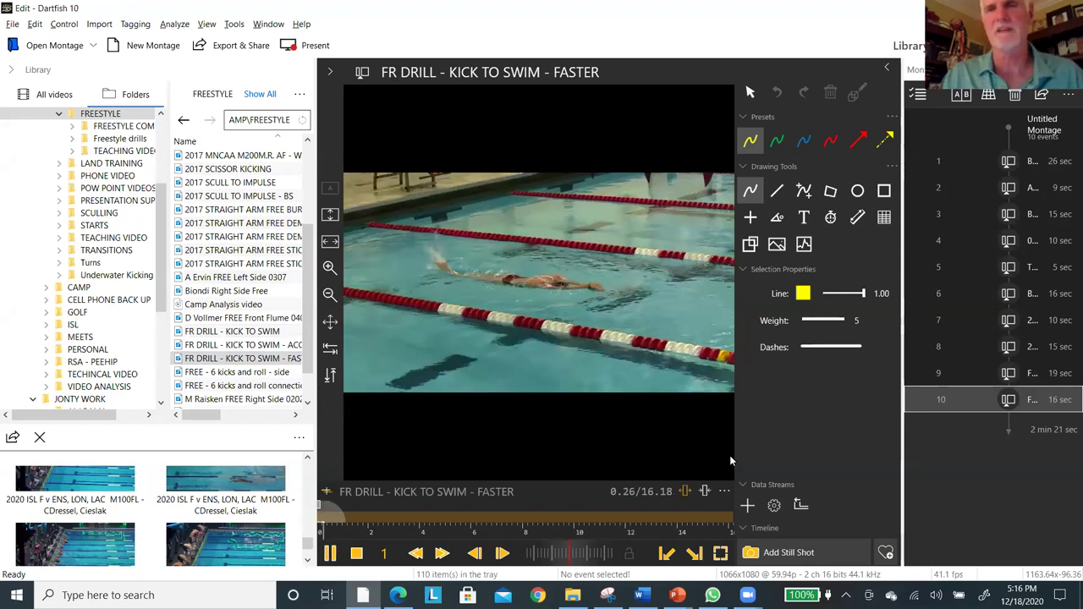
{"action": "left_click", "coordinate": [720, 553]}
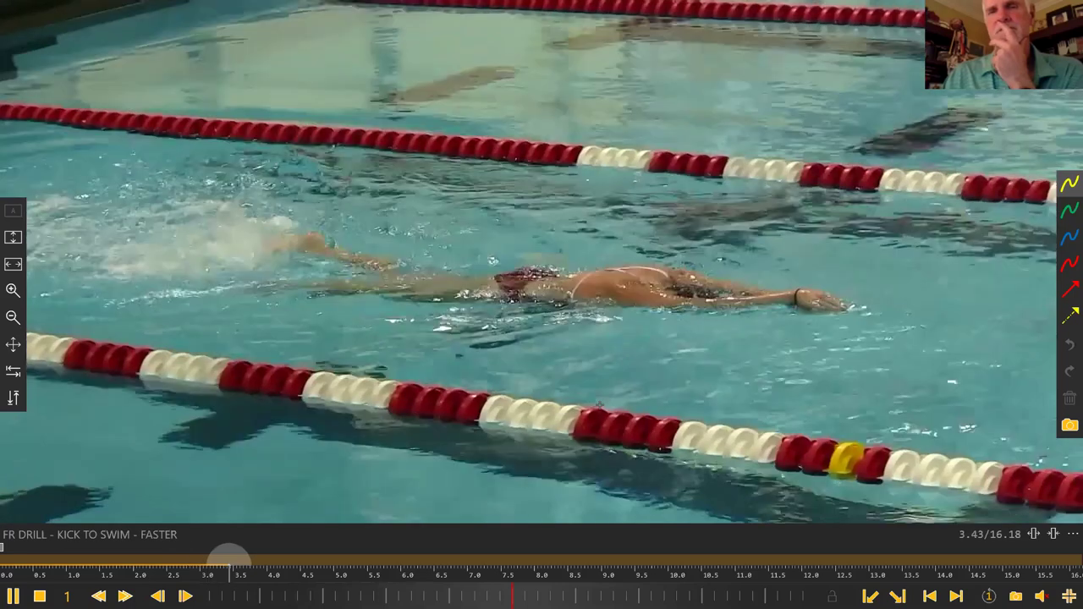